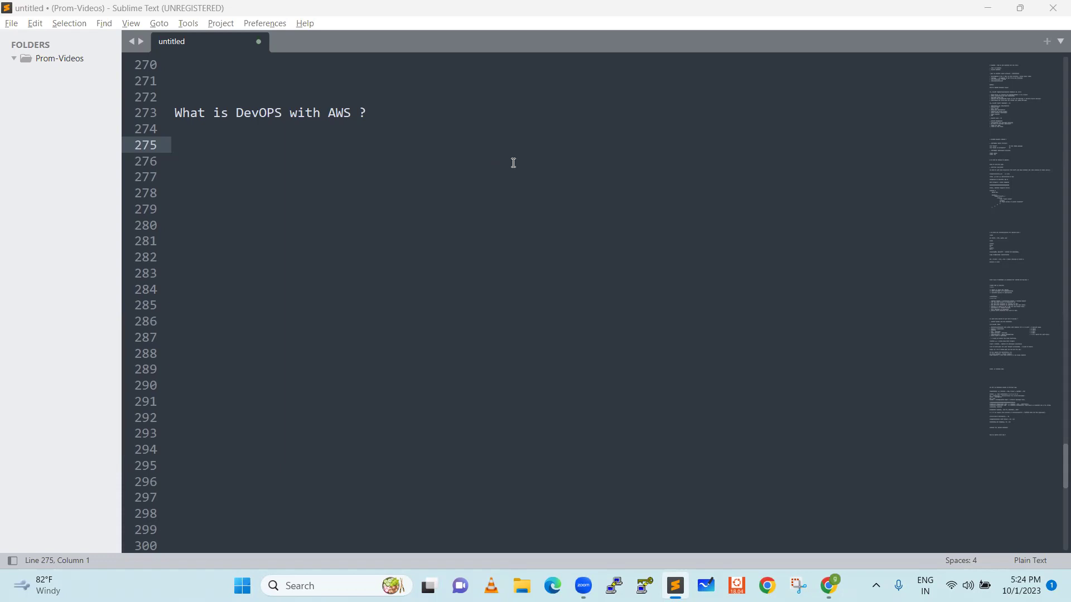
# - Select the word AWS in the heading, then deselect it at the heading's end
pyautogui.click(379, 101)
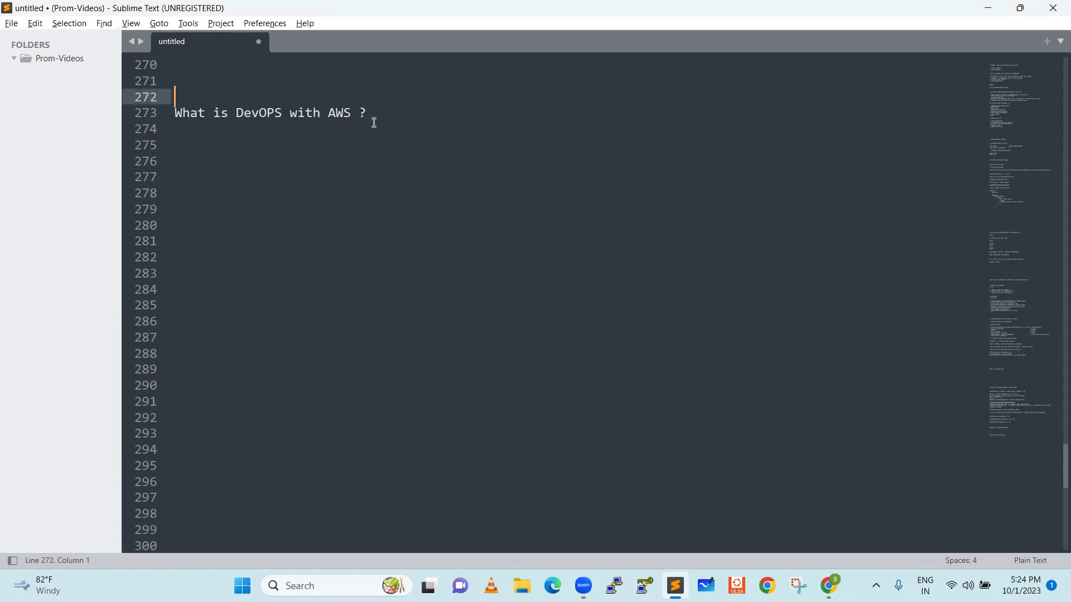
pyautogui.doubleClick(341, 116)
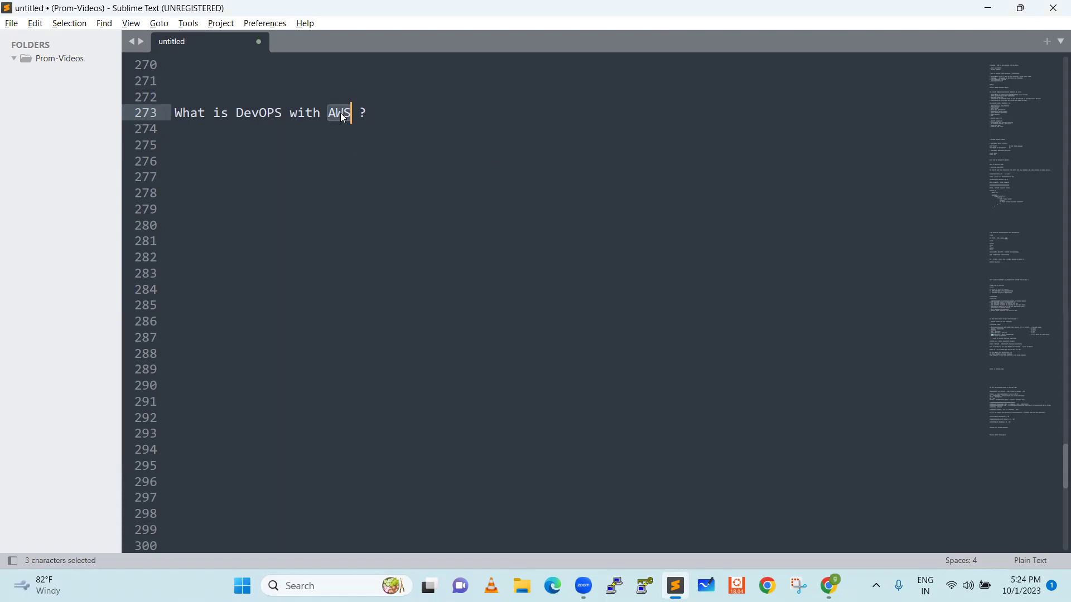
pyautogui.click(384, 117)
# - Search Google for 'cloud market share 2023' in a new browser tab
pyautogui.click(828, 585)
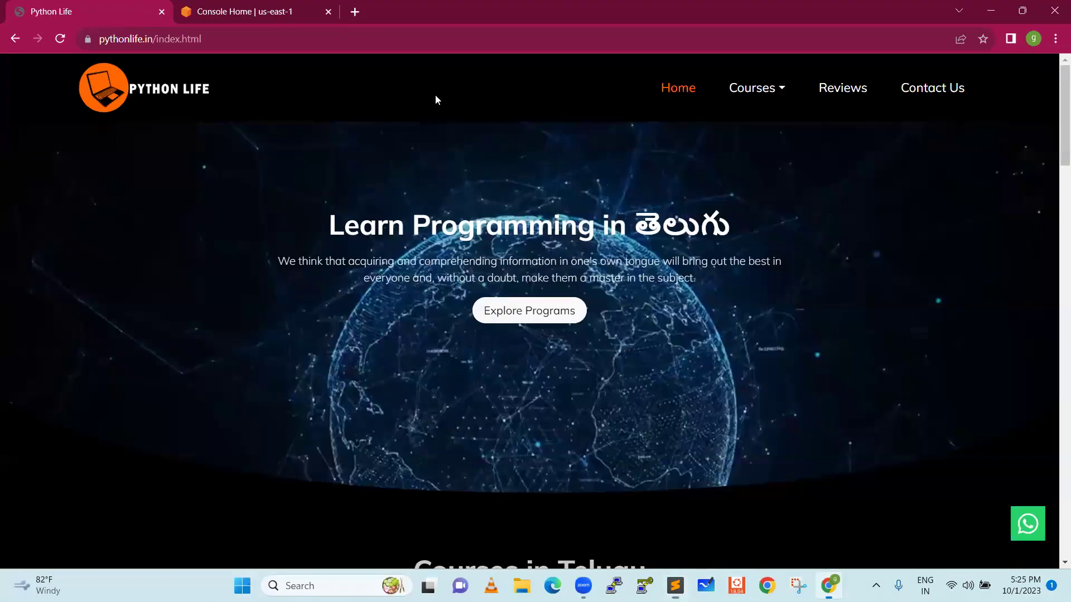
pyautogui.click(355, 13)
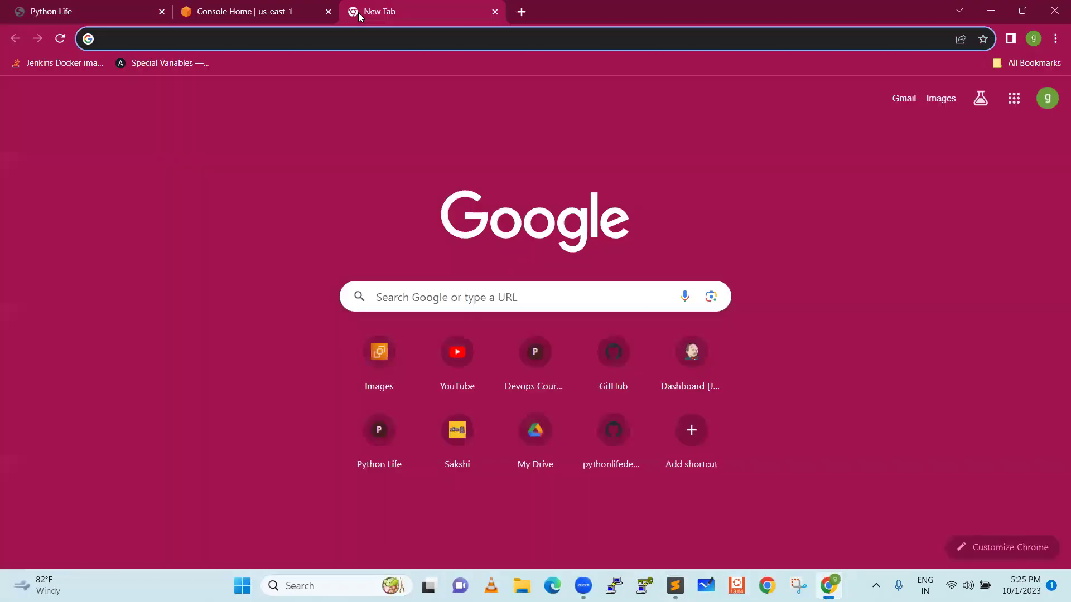
pyautogui.write('Cloud Mar')
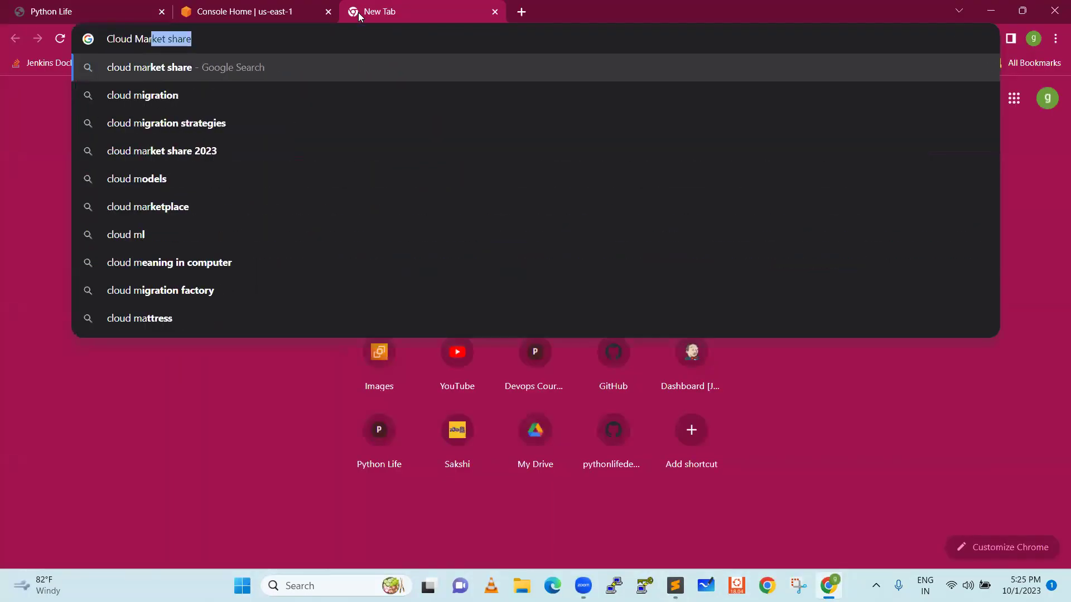
pyautogui.write('ket shar')
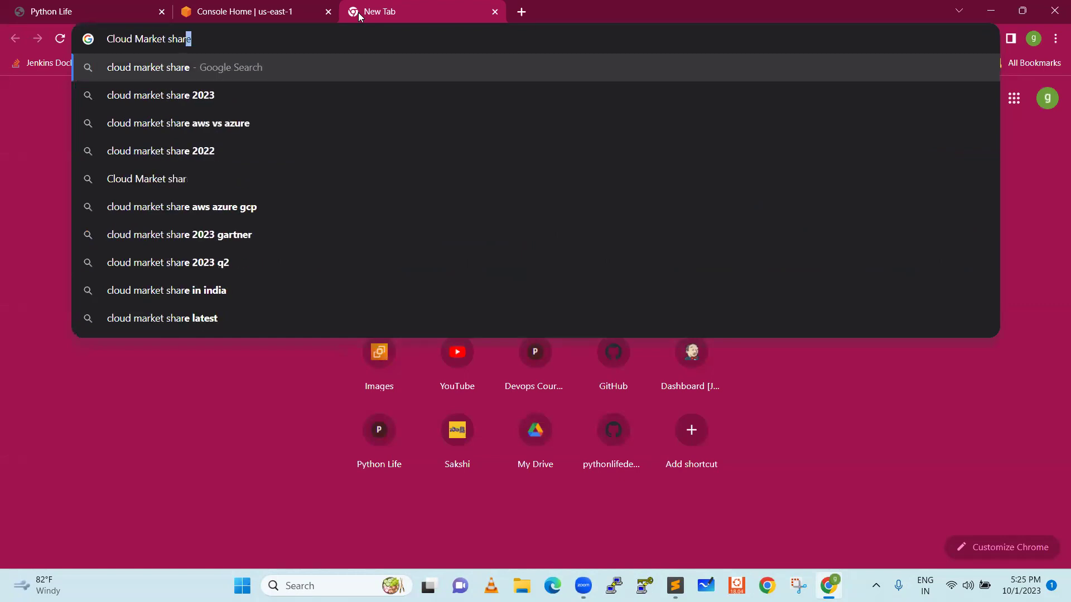
pyautogui.press('Down')
pyautogui.press('Return')
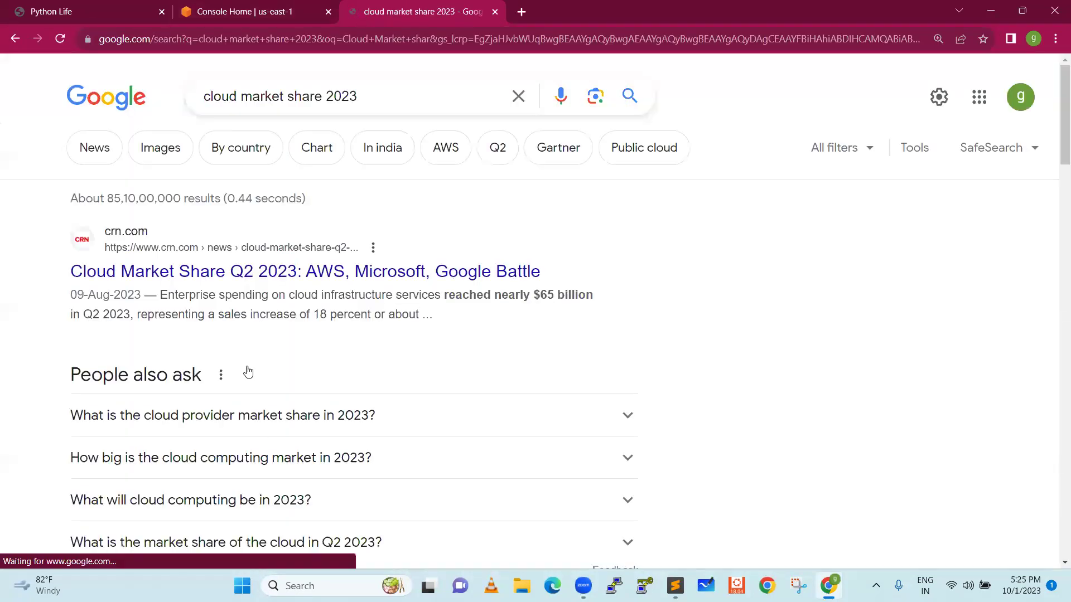
# - View the crn.com article, then preview the Statista 'Amazon Maintains Lead' image result
pyautogui.click(245, 271)
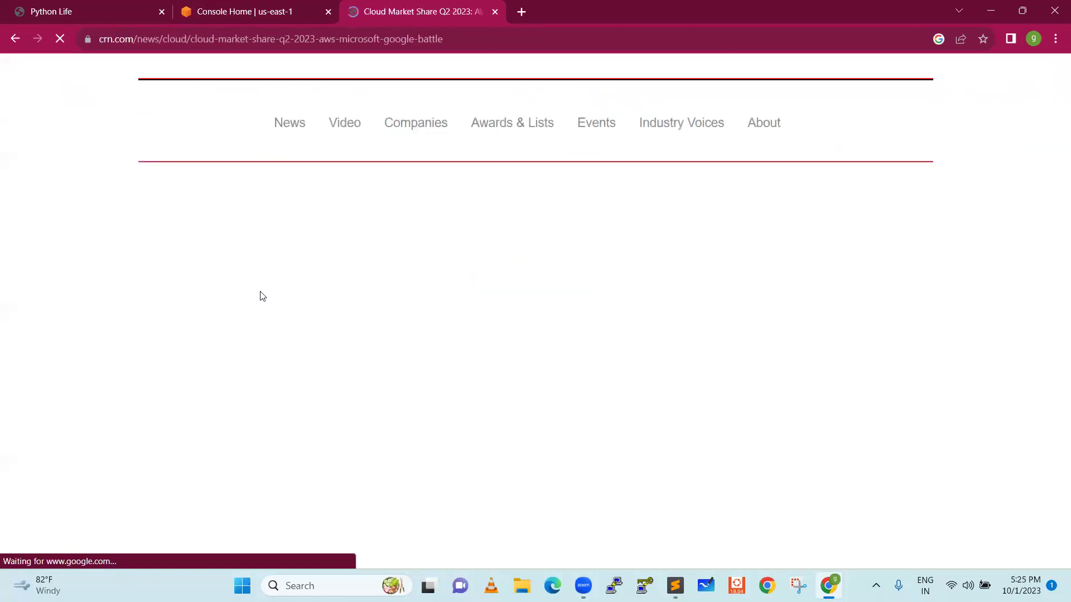
pyautogui.scroll(-4, 335, 285)
pyautogui.scroll(-2, 335, 285)
pyautogui.scroll(-3, 335, 285)
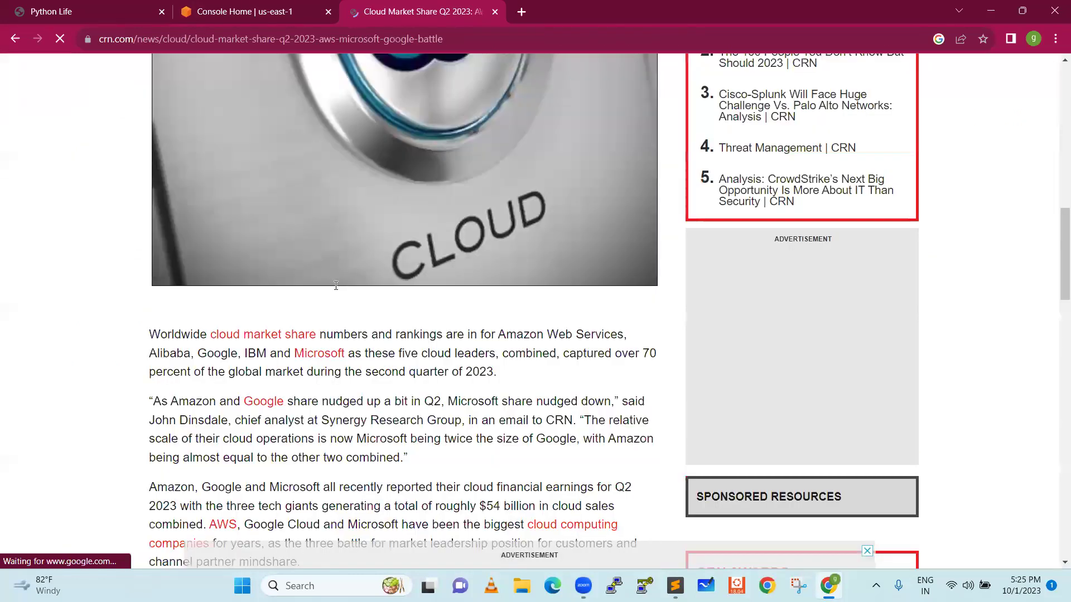
pyautogui.scroll(-10, 336, 285)
pyautogui.scroll(4, 335, 284)
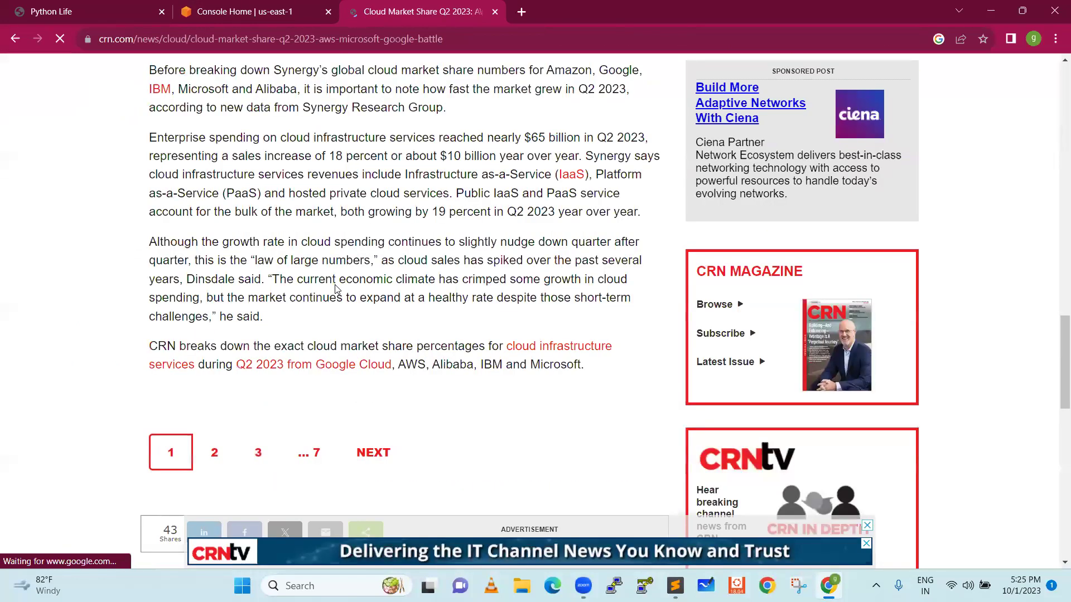
pyautogui.scroll(15, 334, 285)
pyautogui.click(15, 38)
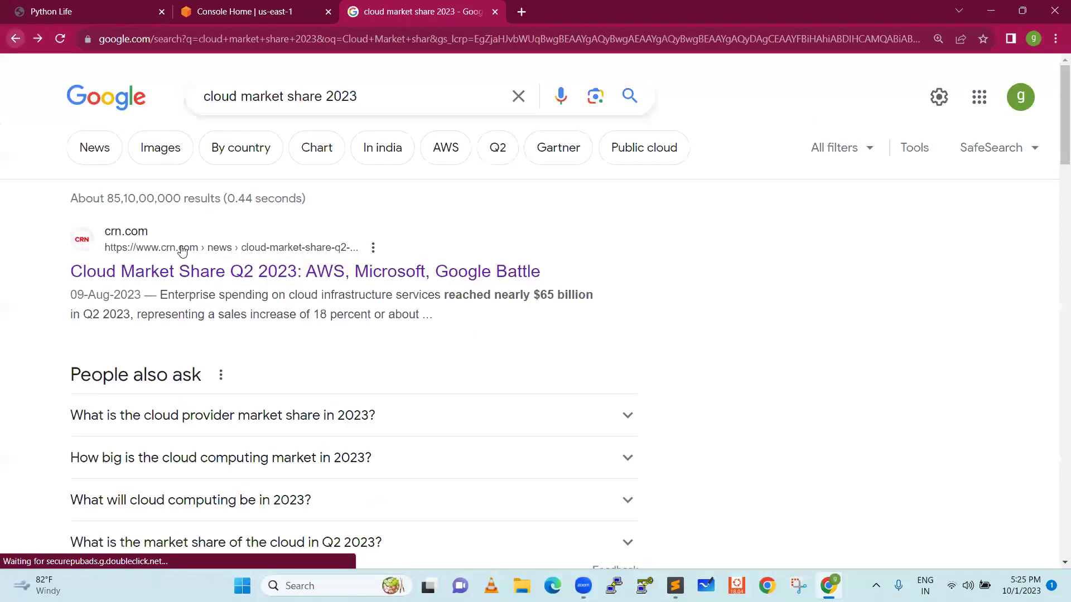
pyautogui.click(160, 148)
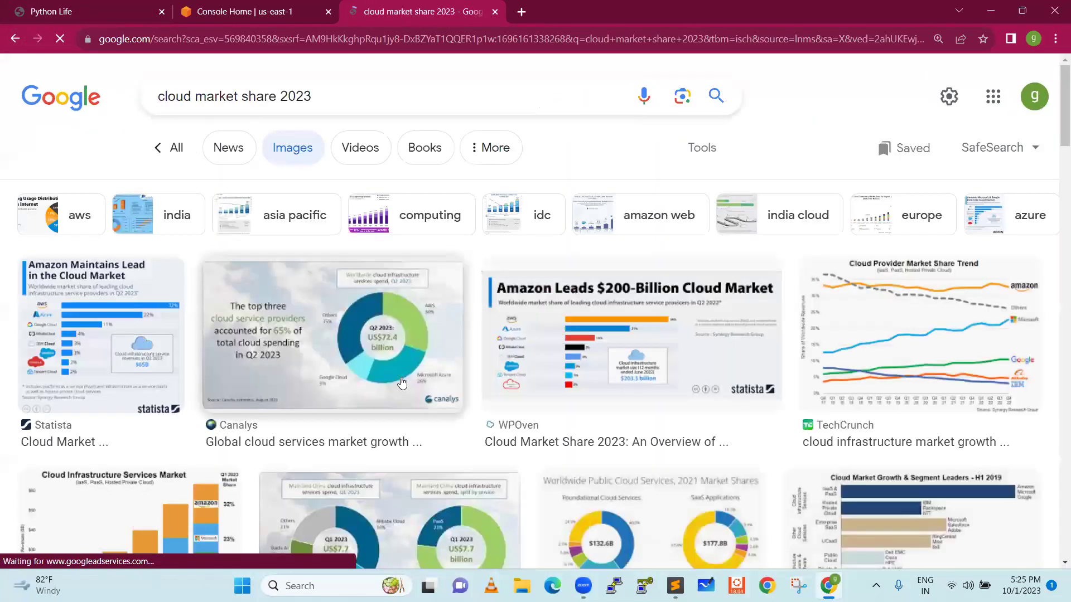
pyautogui.click(79, 303)
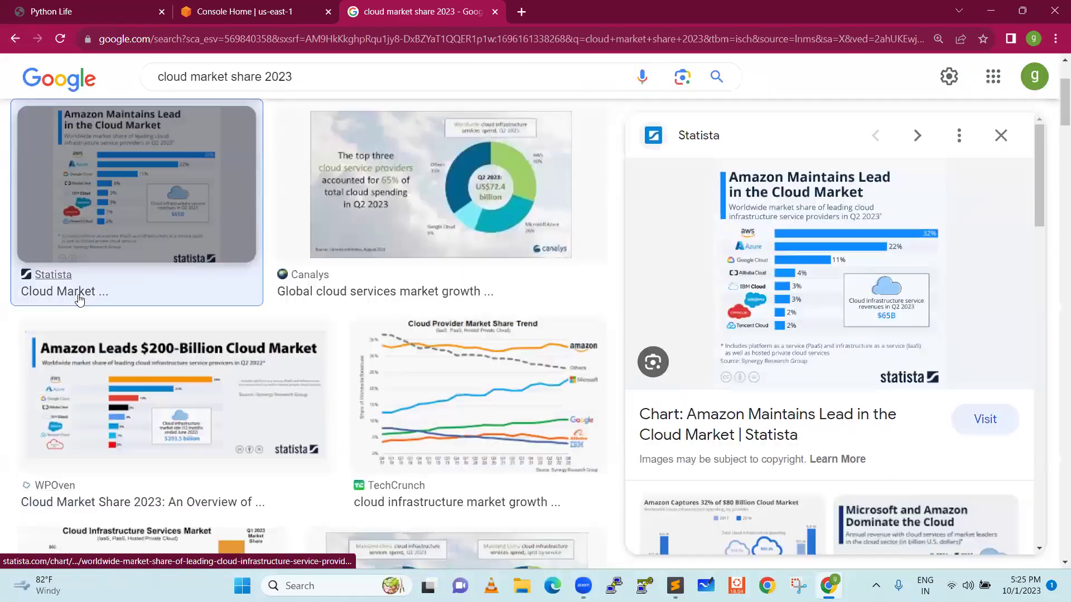
# - Open the Statista chart page in a new tab and dismiss its cookie consent dialog
pyautogui.click(755, 247)
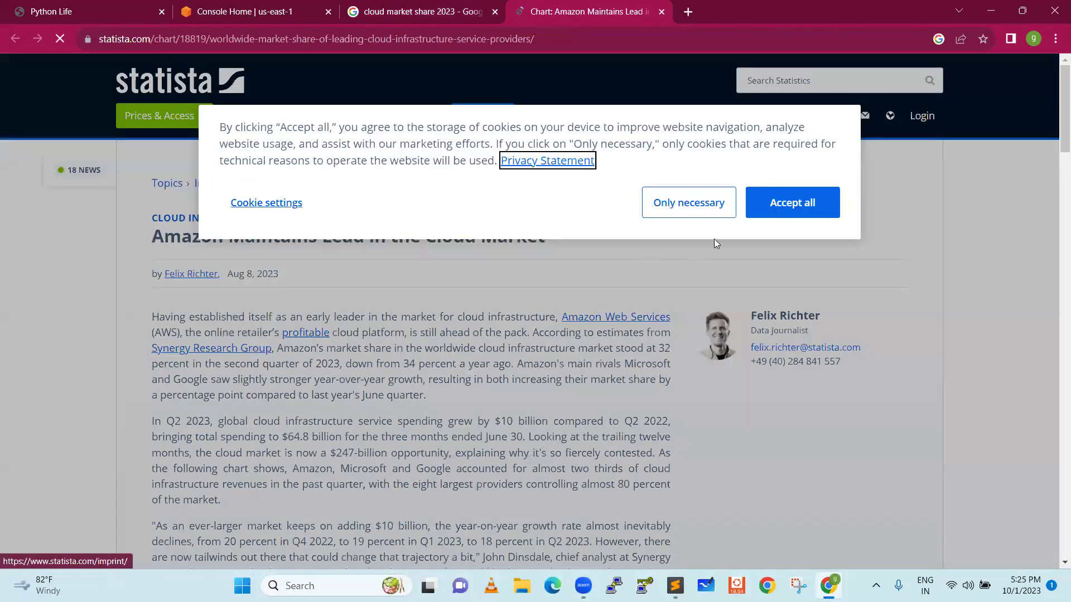
pyautogui.scroll(-5, 737, 209)
pyautogui.click(783, 204)
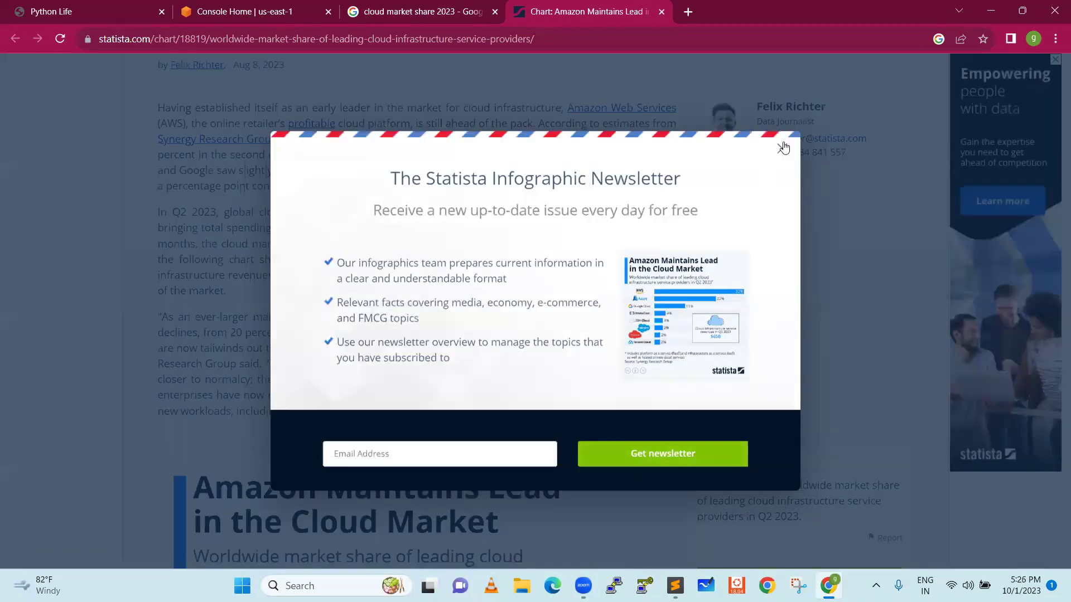
pyautogui.scroll(-5, 396, 255)
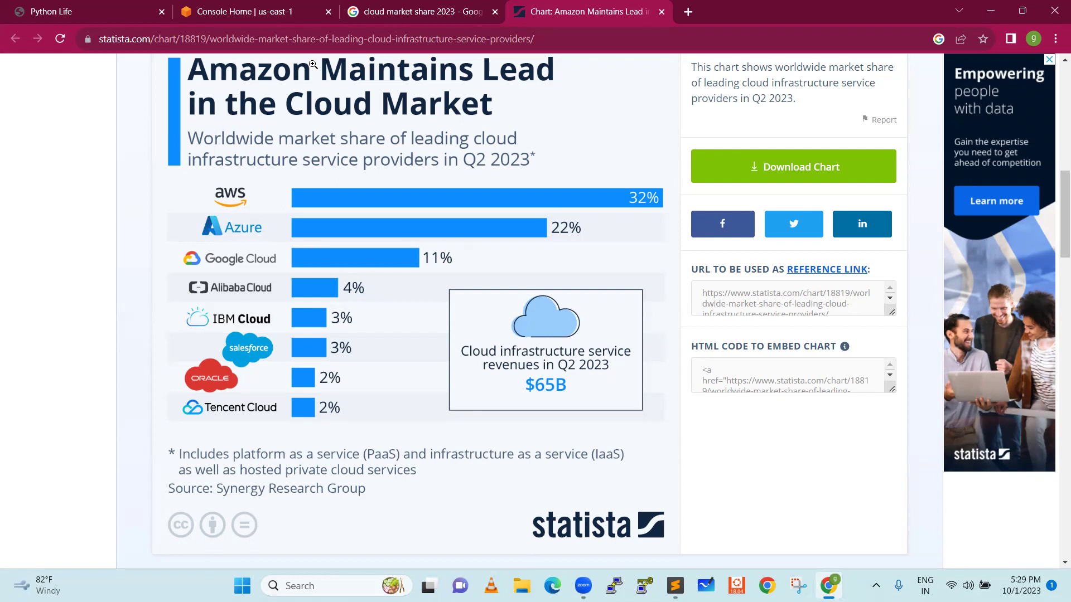
pyautogui.click(247, 11)
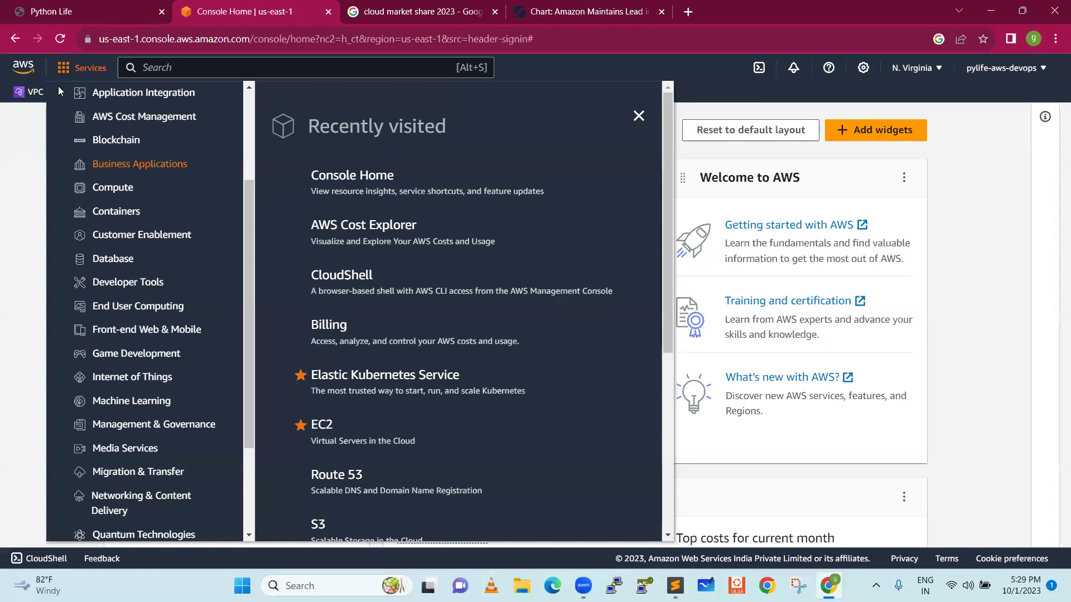
pyautogui.click(71, 73)
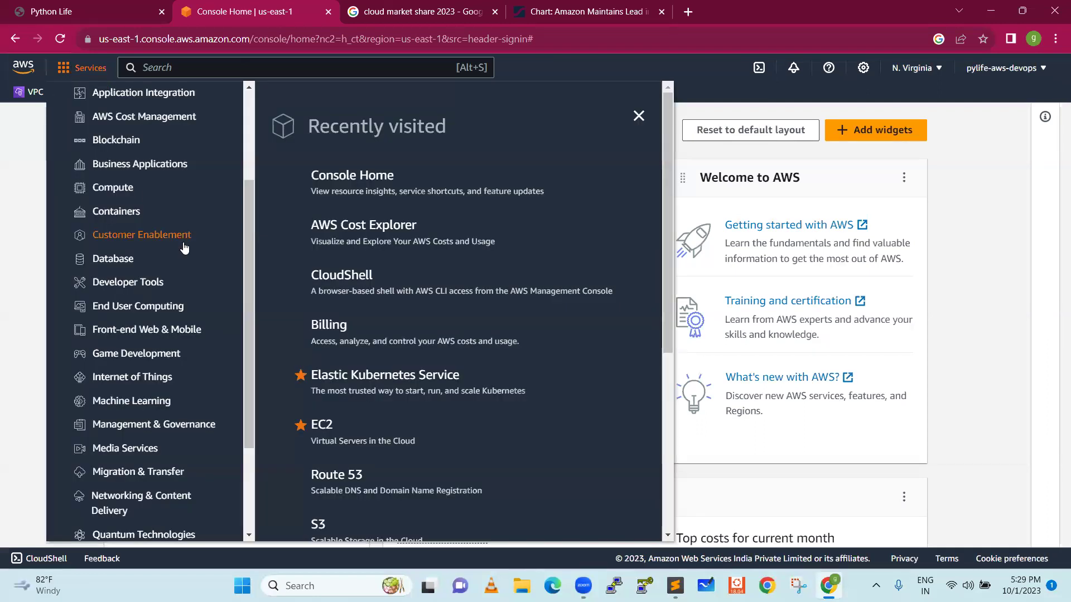
pyautogui.scroll(-3, 106, 289)
pyautogui.scroll(5, 109, 282)
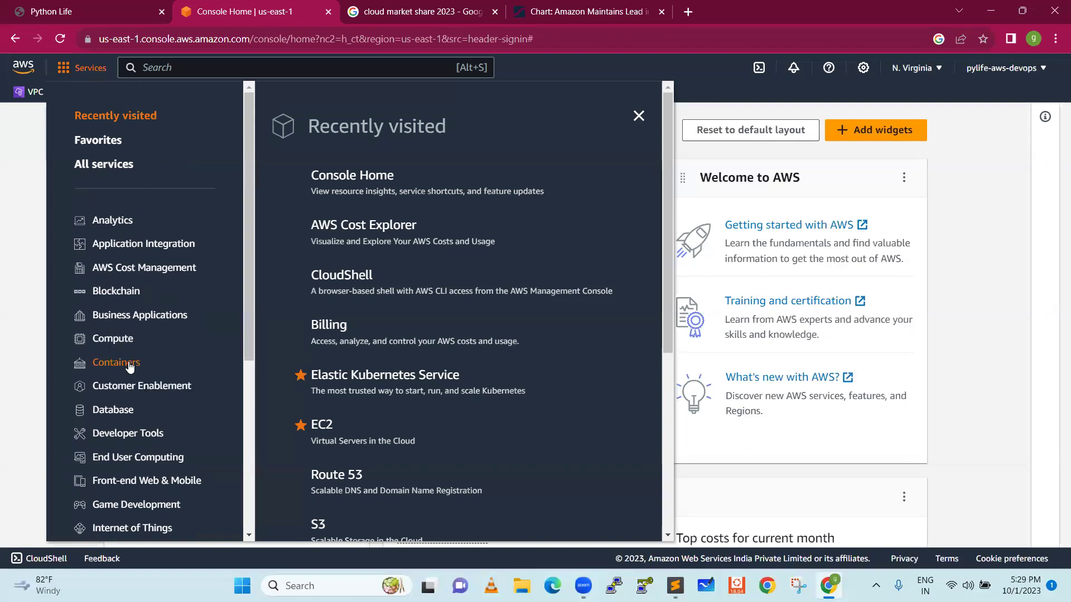
pyautogui.scroll(-1, 134, 369)
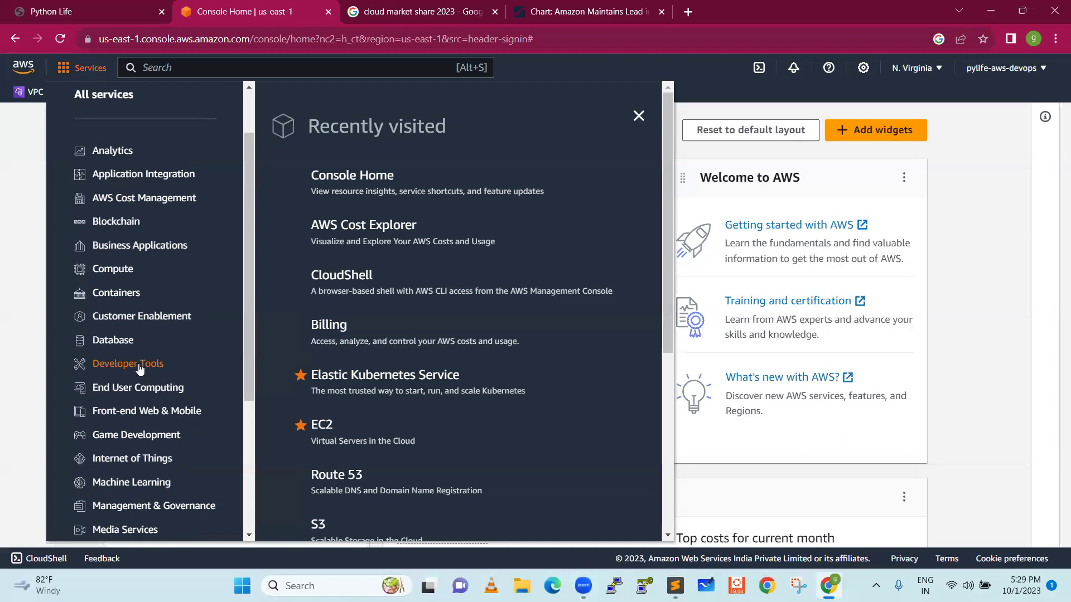
pyautogui.scroll(-1, 140, 368)
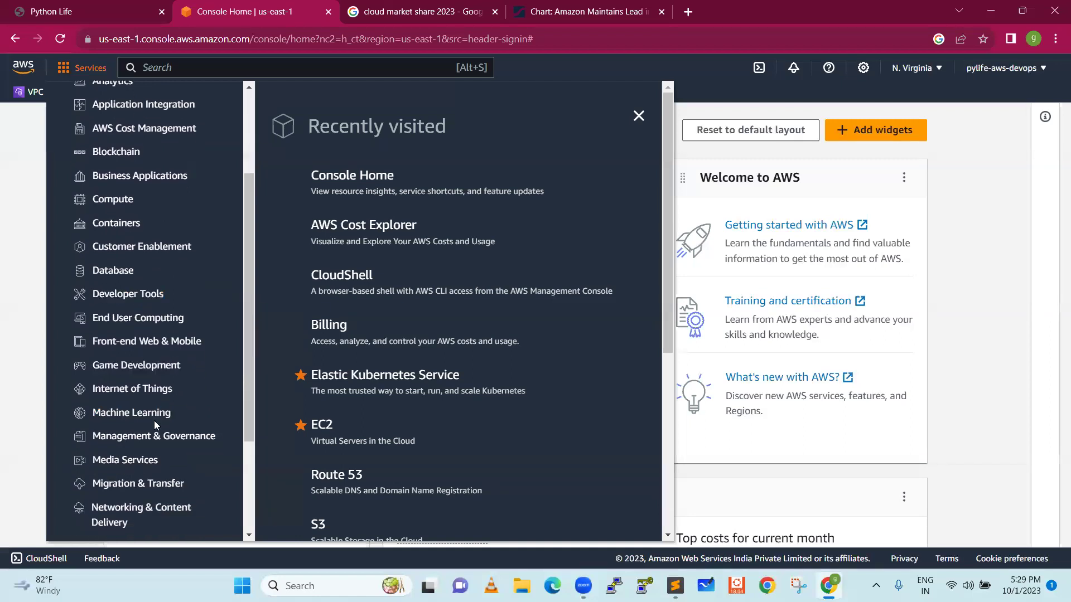
pyautogui.scroll(-2, 161, 394)
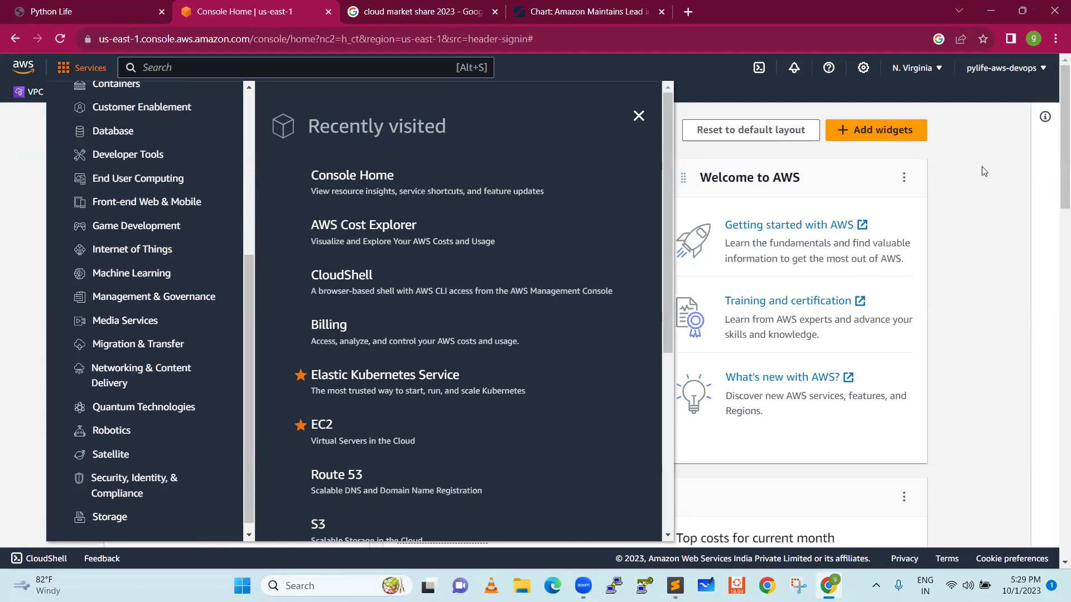
pyautogui.click(975, 142)
pyautogui.click(935, 69)
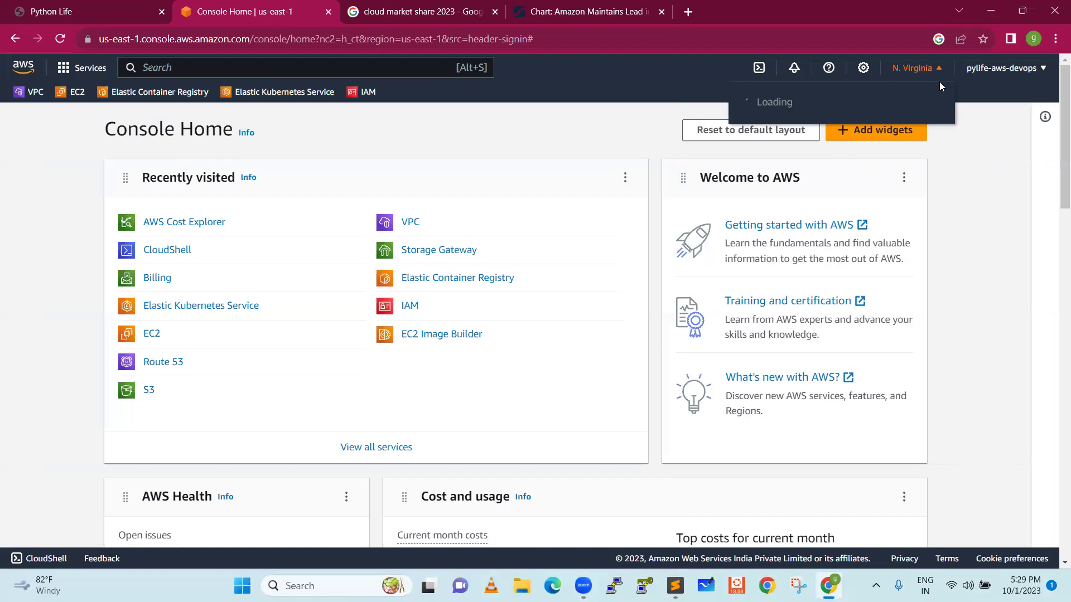
pyautogui.scroll(-3, 779, 260)
pyautogui.scroll(-3, 813, 255)
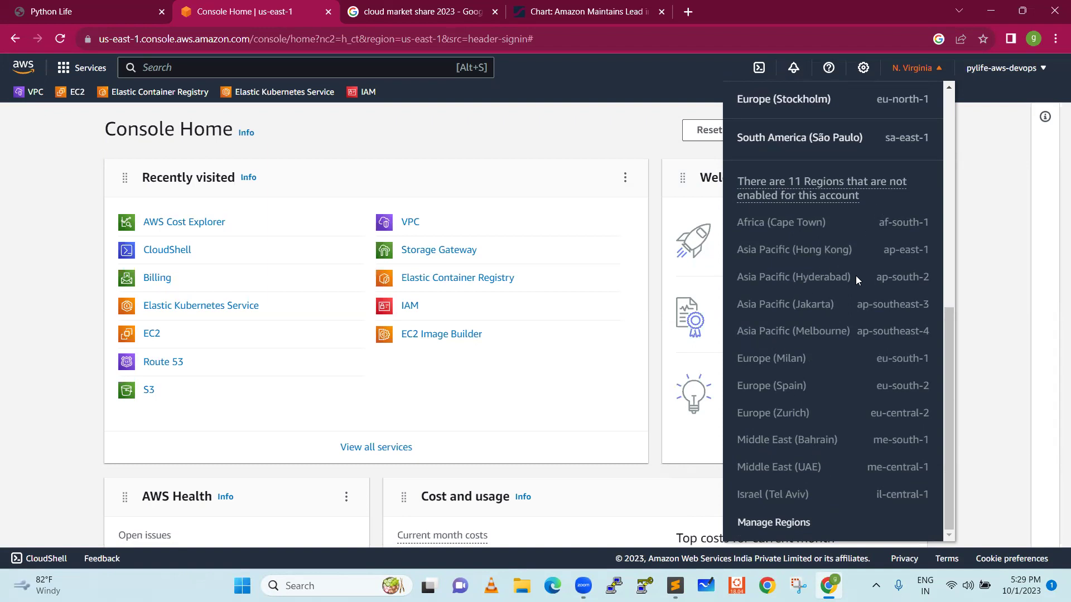
pyautogui.moveTo(856, 275)
pyautogui.mouseDown()
pyautogui.moveTo(746, 281)
pyautogui.moveTo(765, 320)
pyautogui.moveTo(758, 278)
pyautogui.mouseUp()
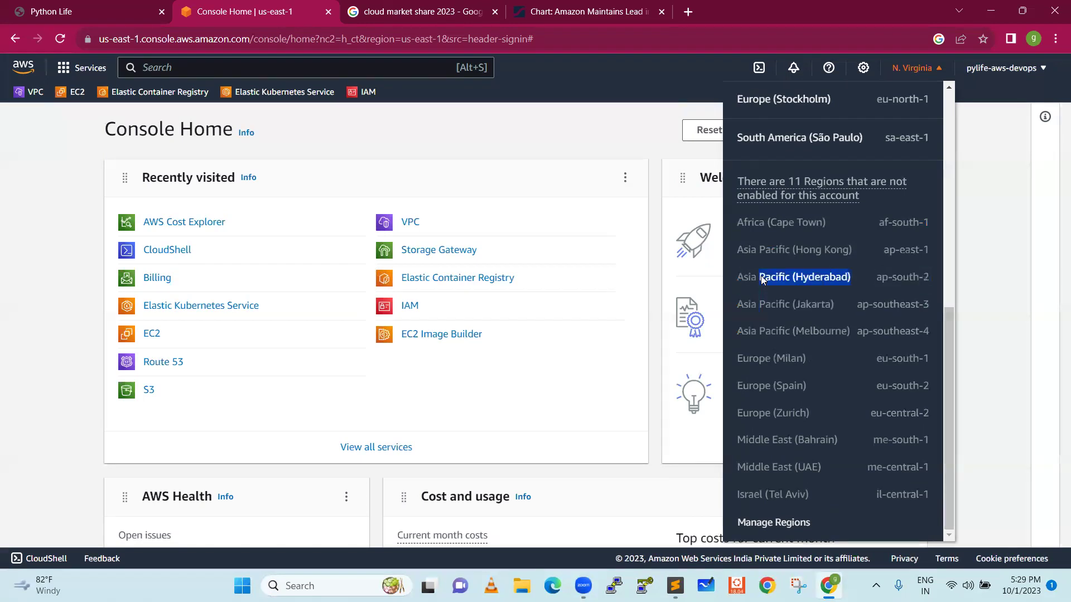
pyautogui.click(734, 269)
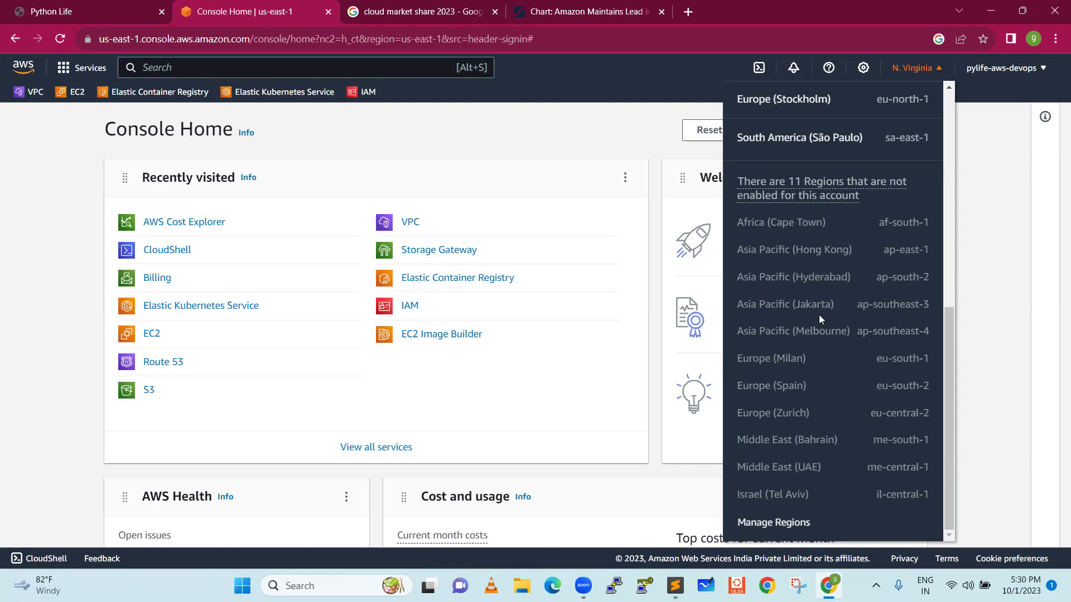
pyautogui.scroll(5, 820, 315)
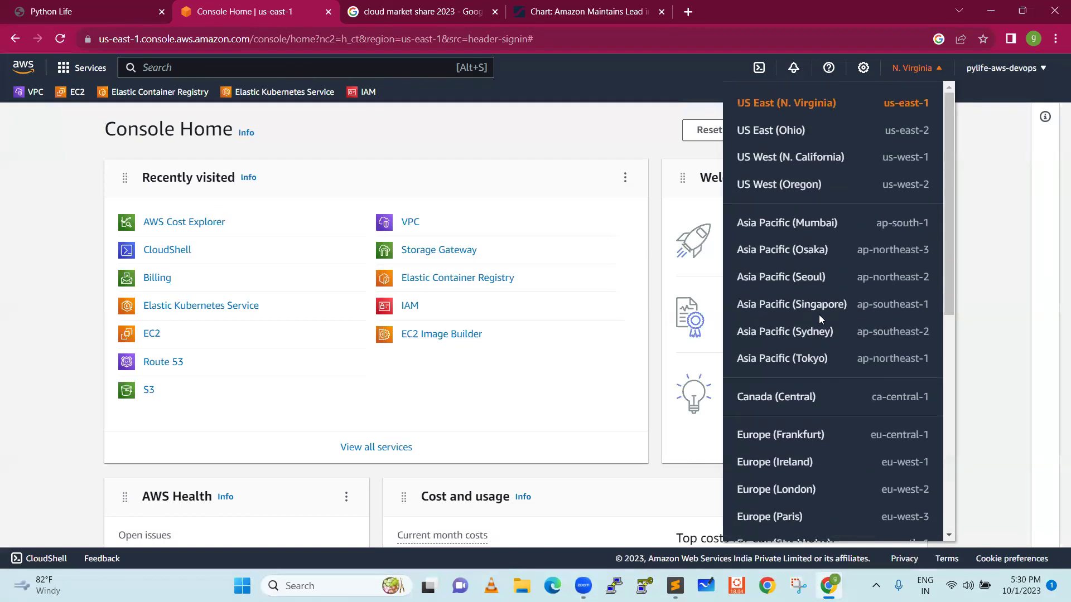
pyautogui.click(1008, 172)
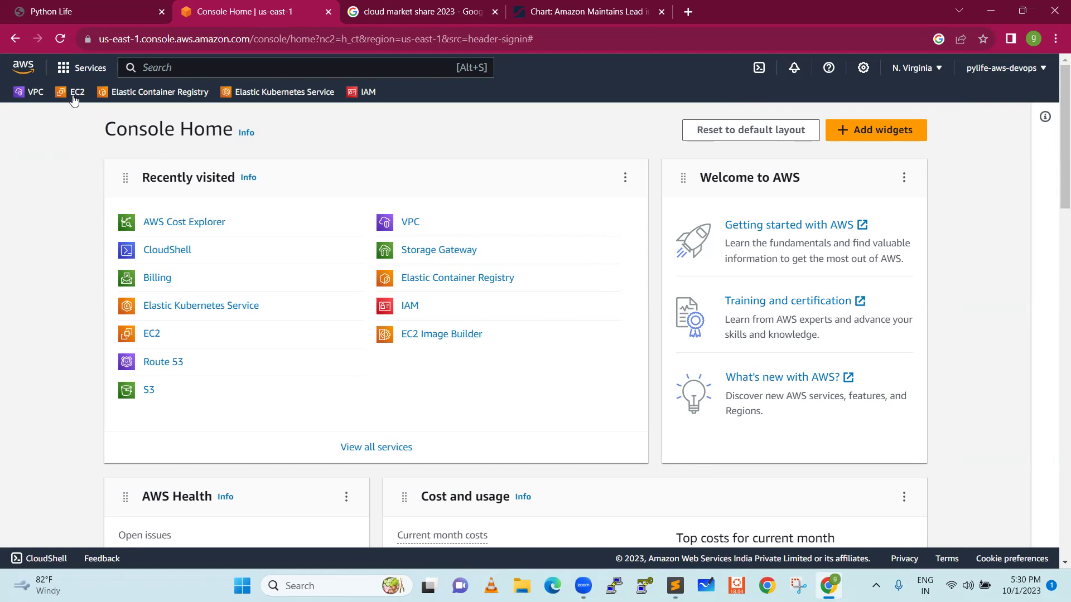
pyautogui.click(65, 68)
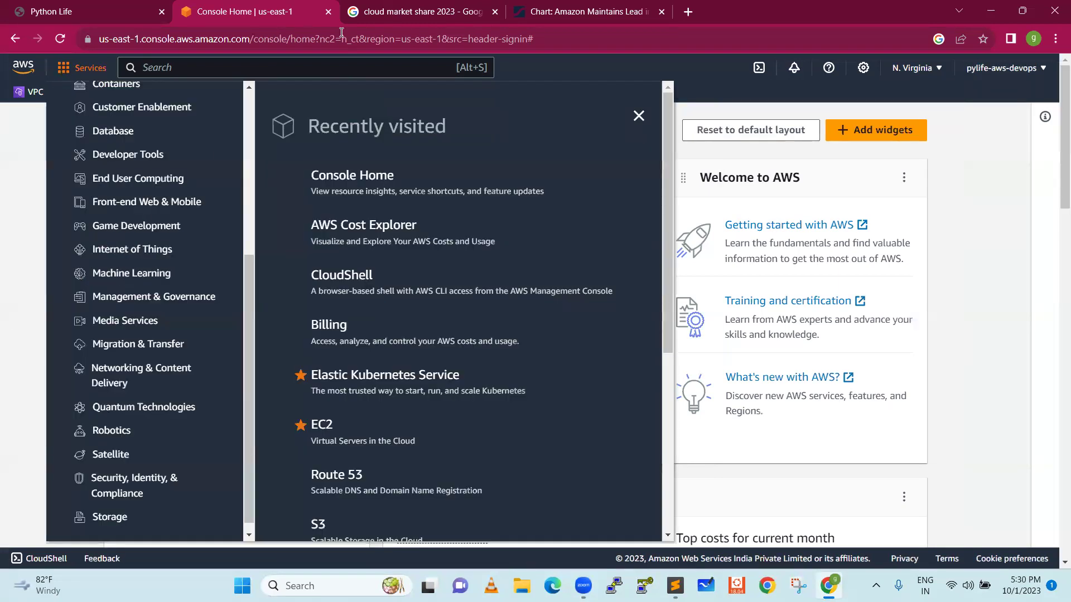
pyautogui.click(286, 68)
pyautogui.write('el')
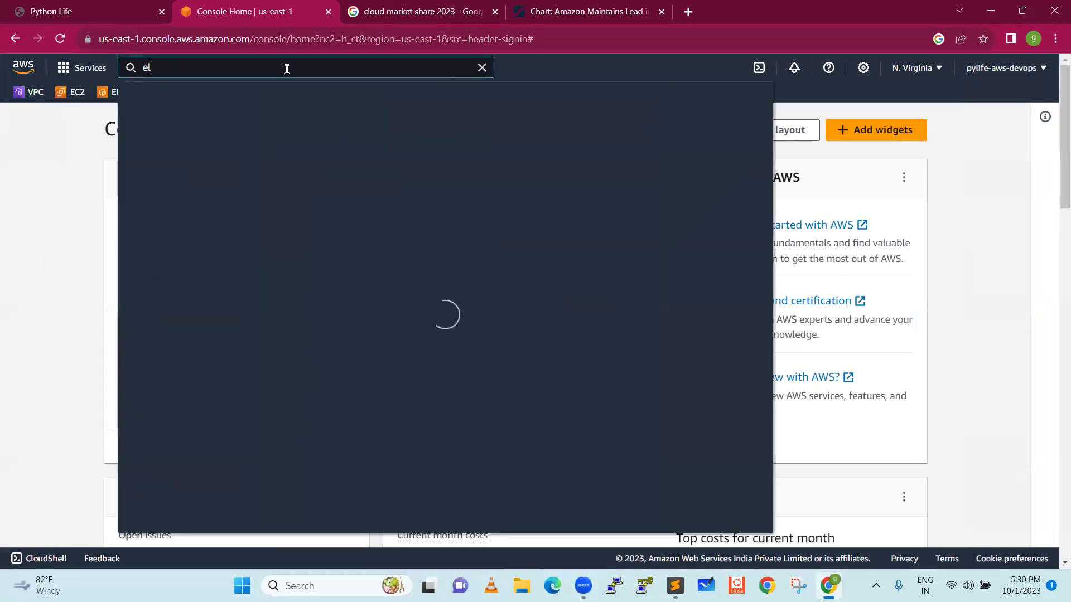
pyautogui.write('a')
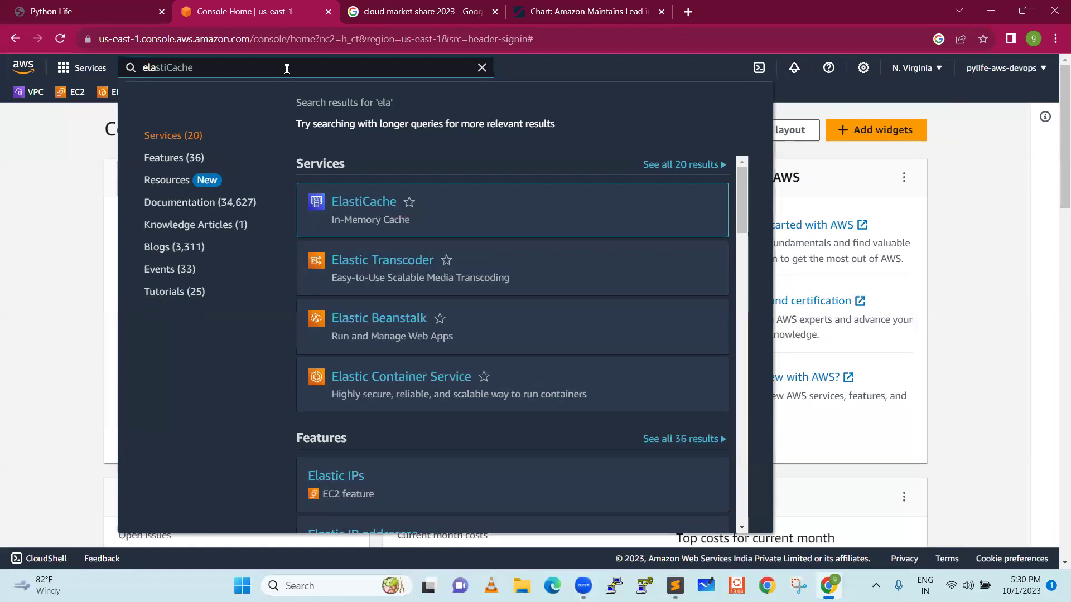
pyautogui.press('BackSpace')
pyautogui.press('BackSpace')
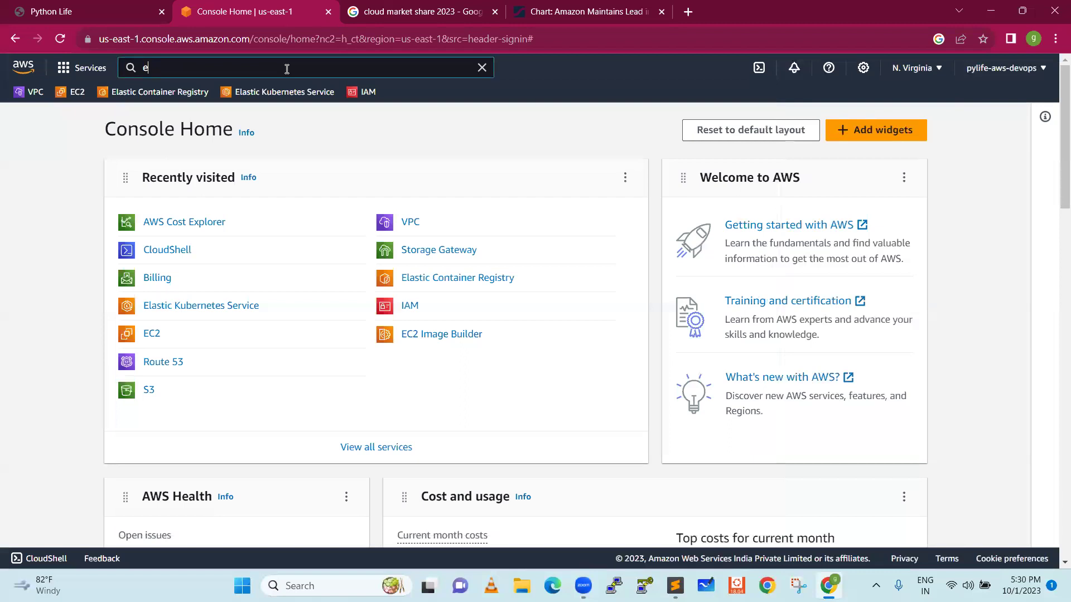
pyautogui.write('ks')
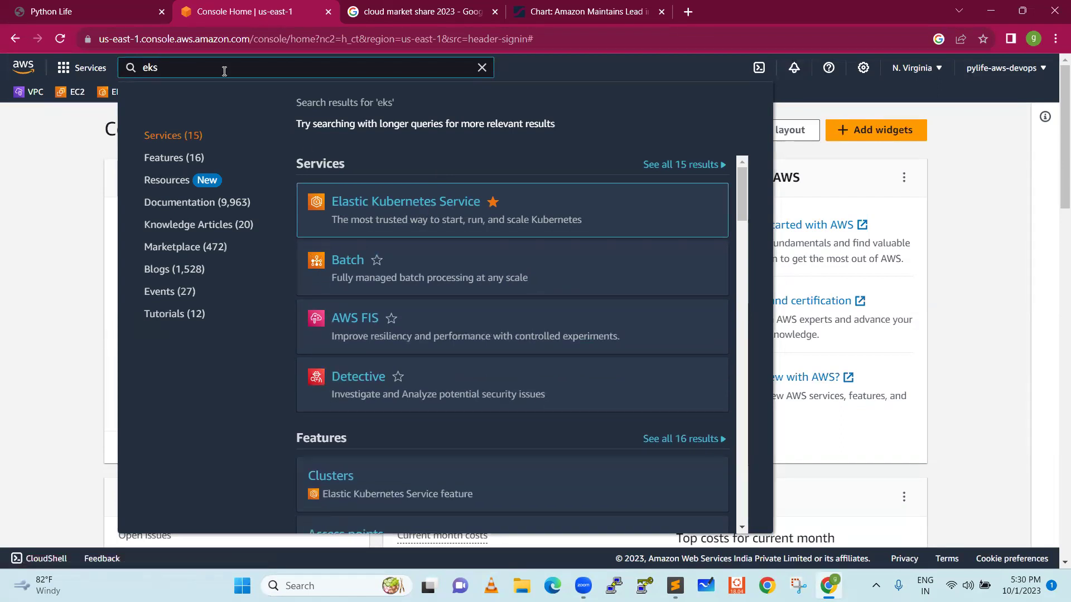
pyautogui.press('BackSpace')
pyautogui.press('BackSpace')
pyautogui.press('BackSpace')
pyautogui.write('jenkins')
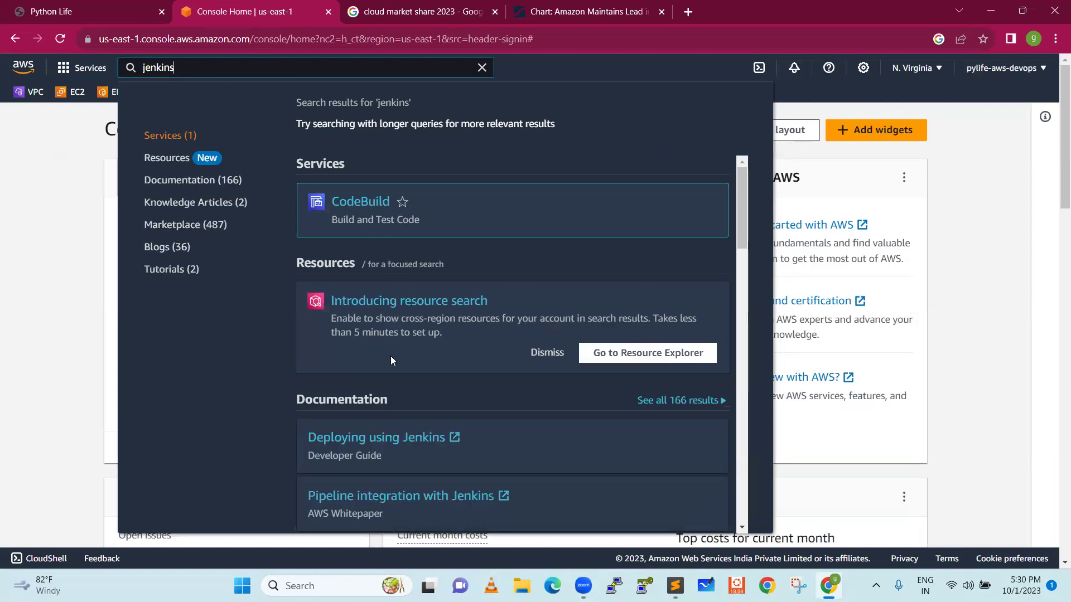
pyautogui.press('Escape')
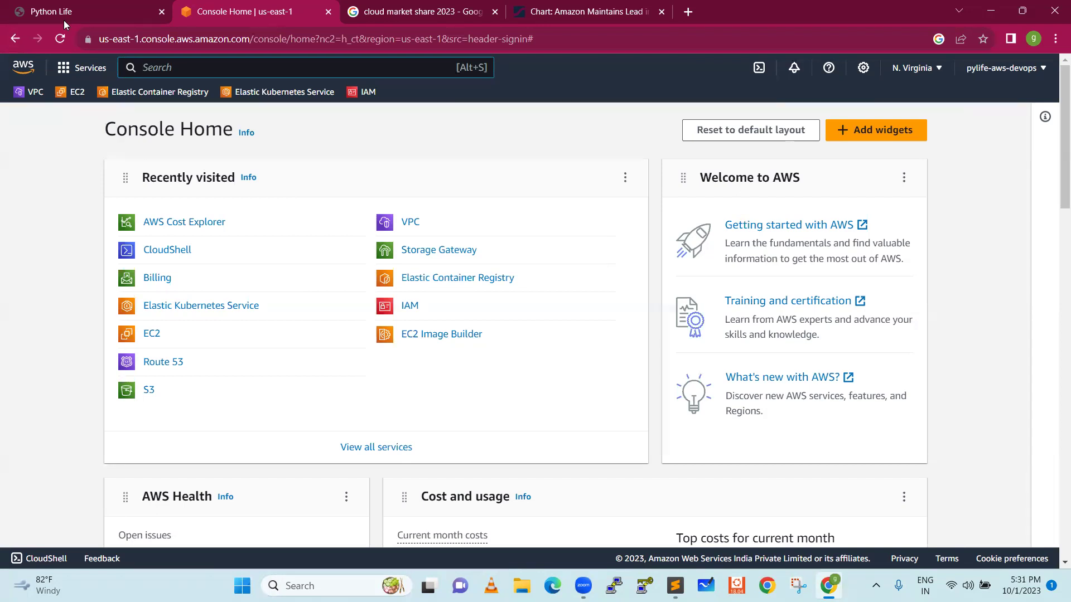
pyautogui.click(64, 67)
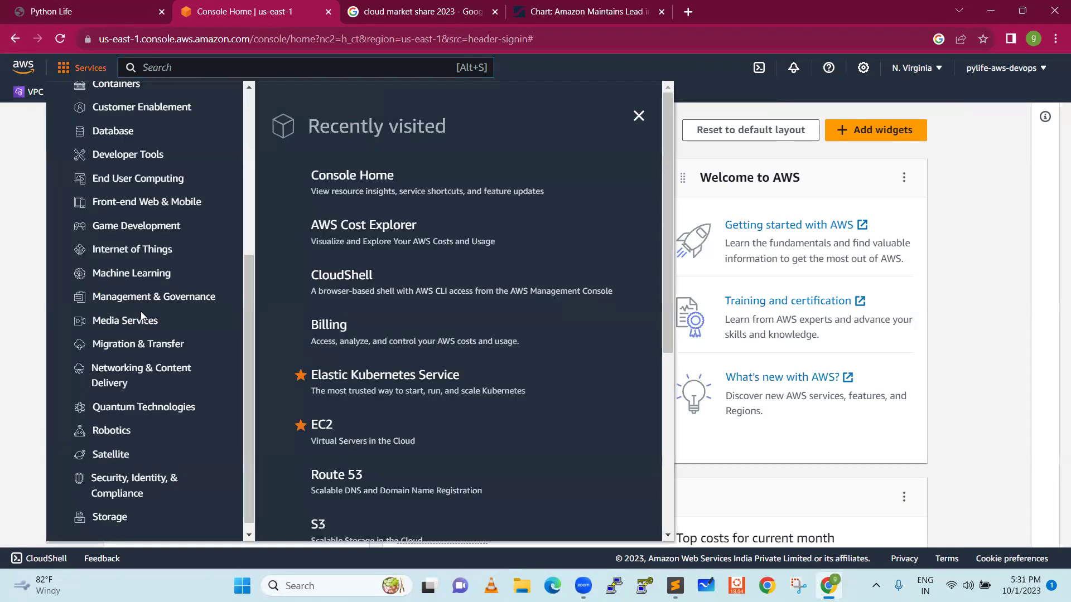
pyautogui.scroll(3, 142, 316)
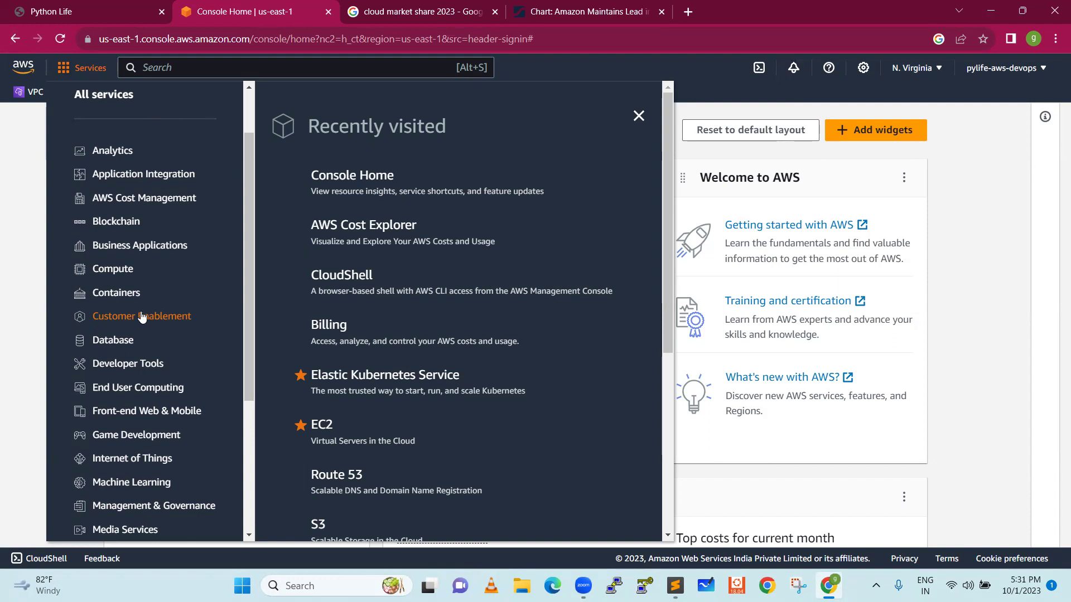
pyautogui.scroll(-2, 133, 268)
pyautogui.scroll(-2, 159, 255)
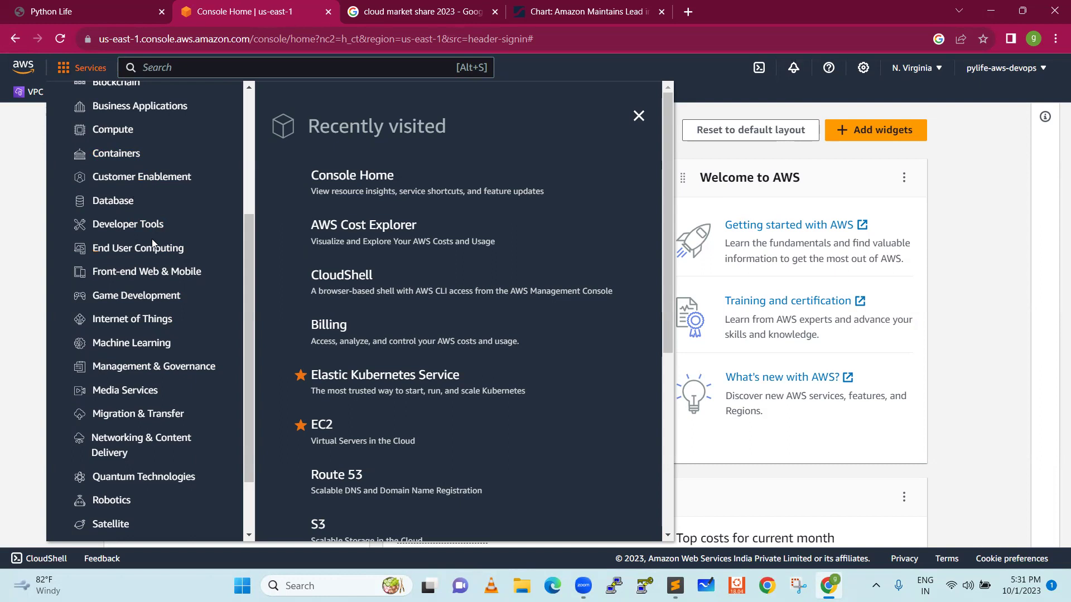
pyautogui.click(960, 247)
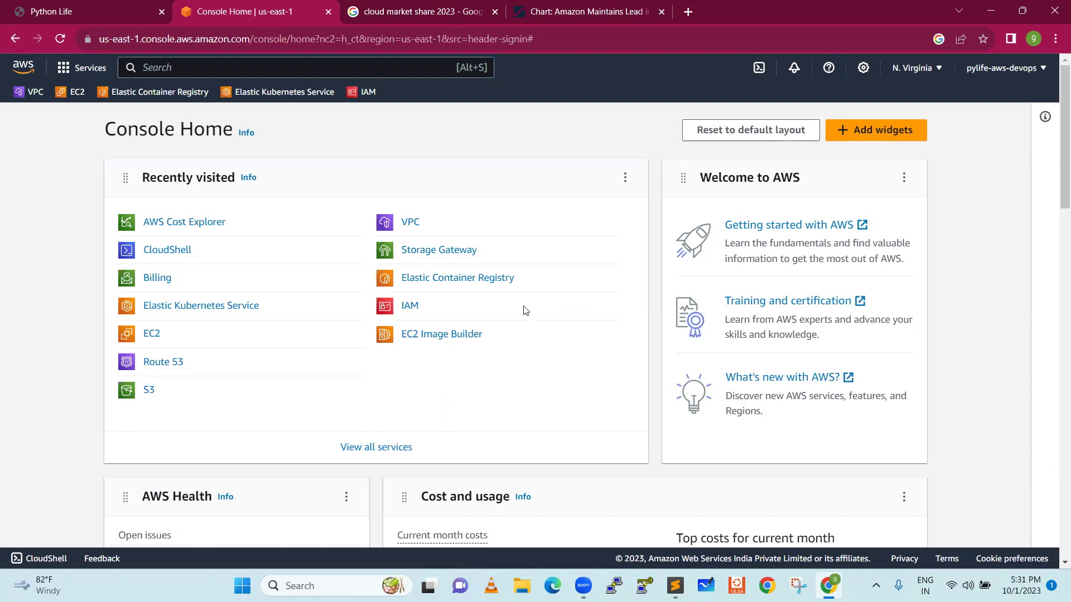
# - Look at the Statista chart showing AWS at 32%, then return to Console Home
pyautogui.click(616, 10)
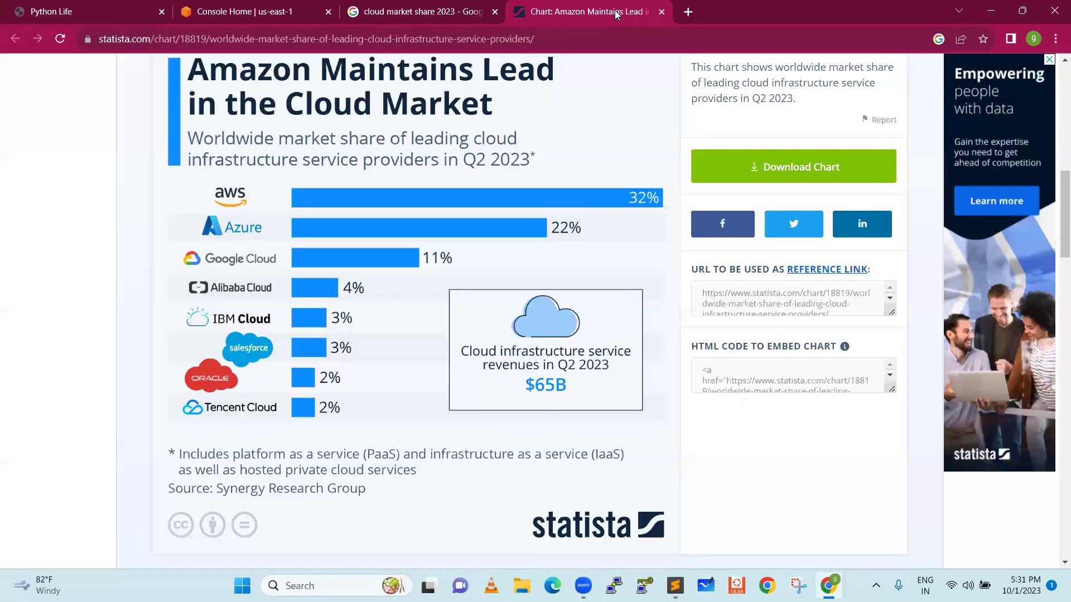
pyautogui.click(232, 12)
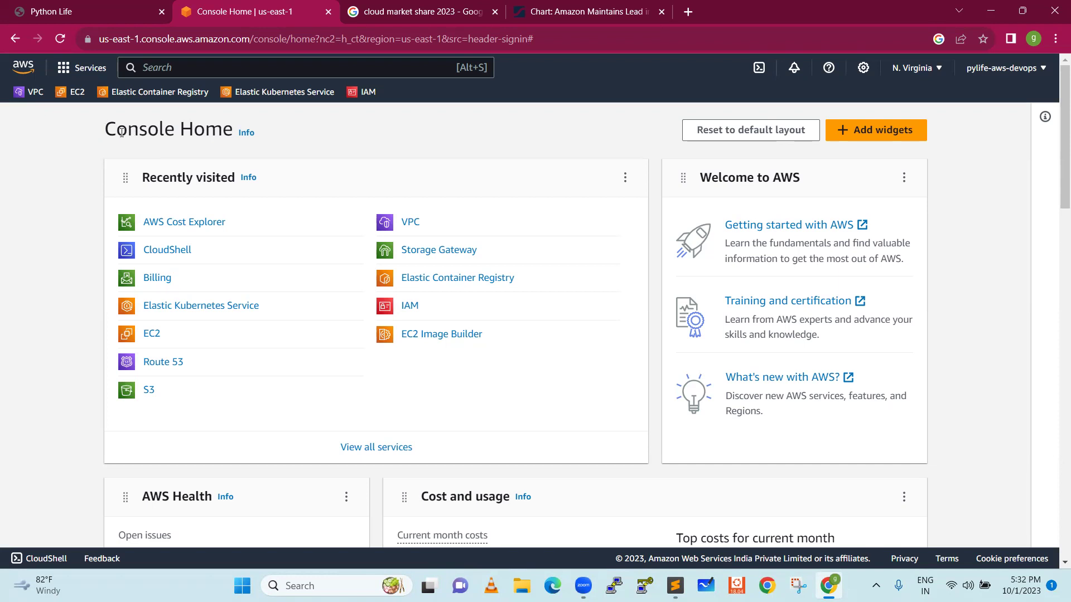
# - Open the Basic to Advance DevOps with AWS course page on Python Life
pyautogui.click(46, 13)
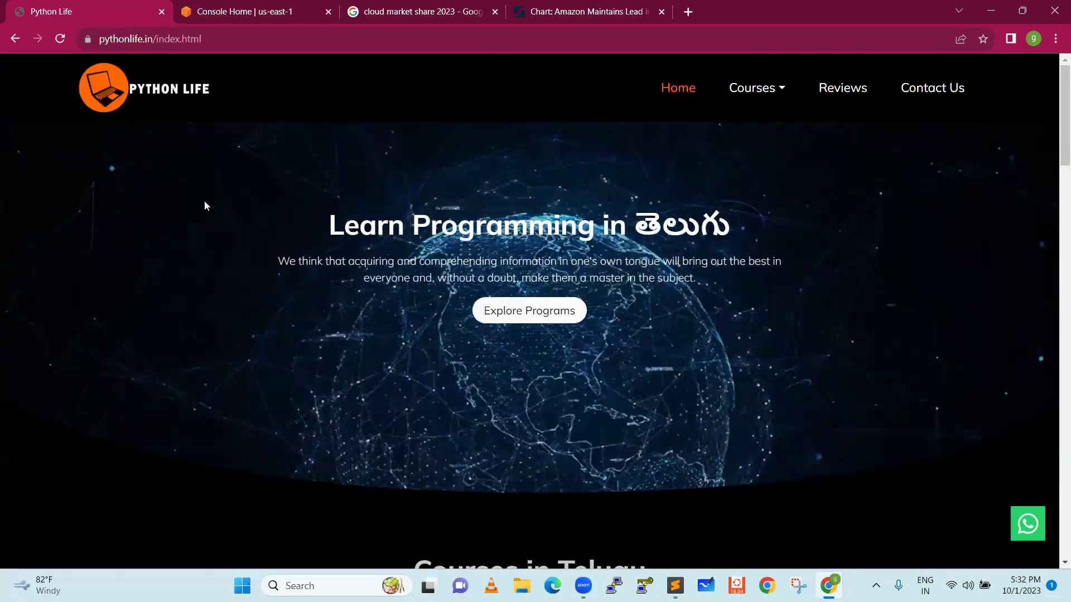
pyautogui.scroll(-1, 204, 201)
pyautogui.scroll(-2, 205, 201)
pyautogui.scroll(-2, 204, 201)
pyautogui.scroll(-2, 804, 354)
pyautogui.click(758, 449)
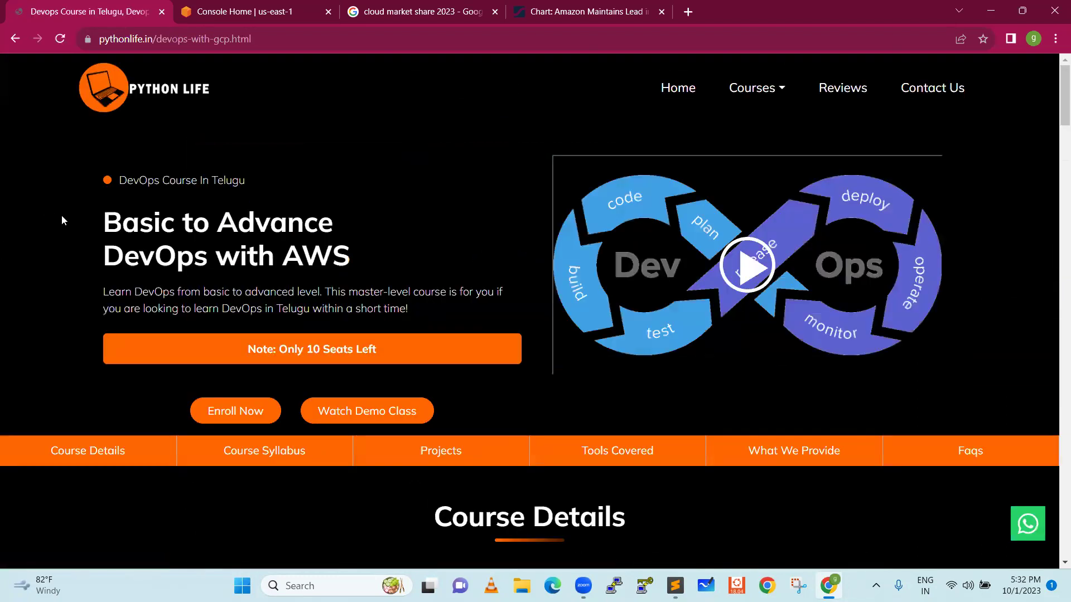
pyautogui.scroll(-1, 91, 257)
pyautogui.scroll(-1, 623, 358)
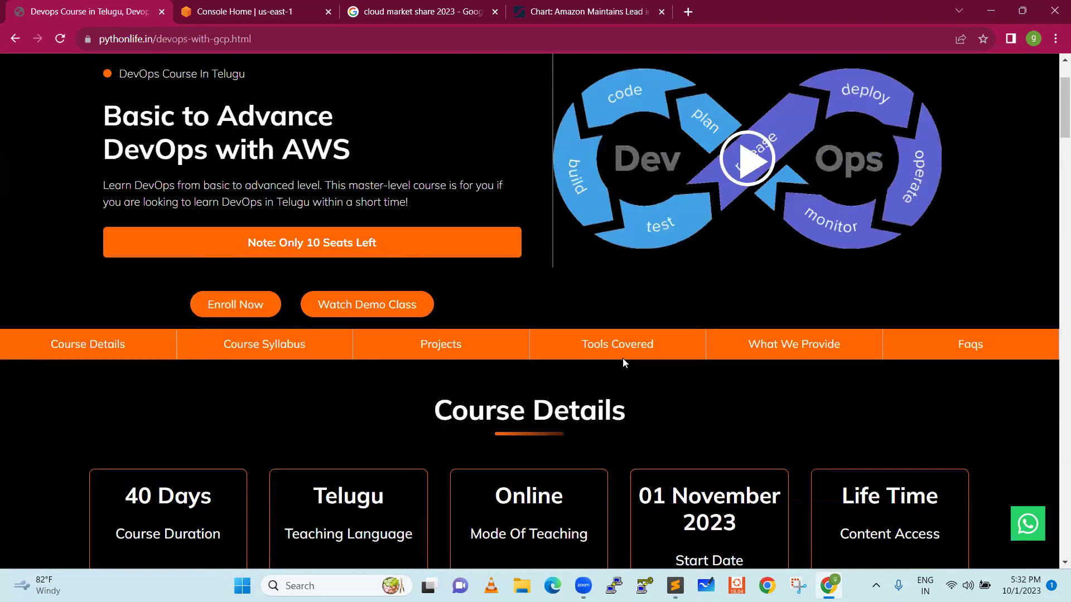
pyautogui.scroll(-2, 623, 358)
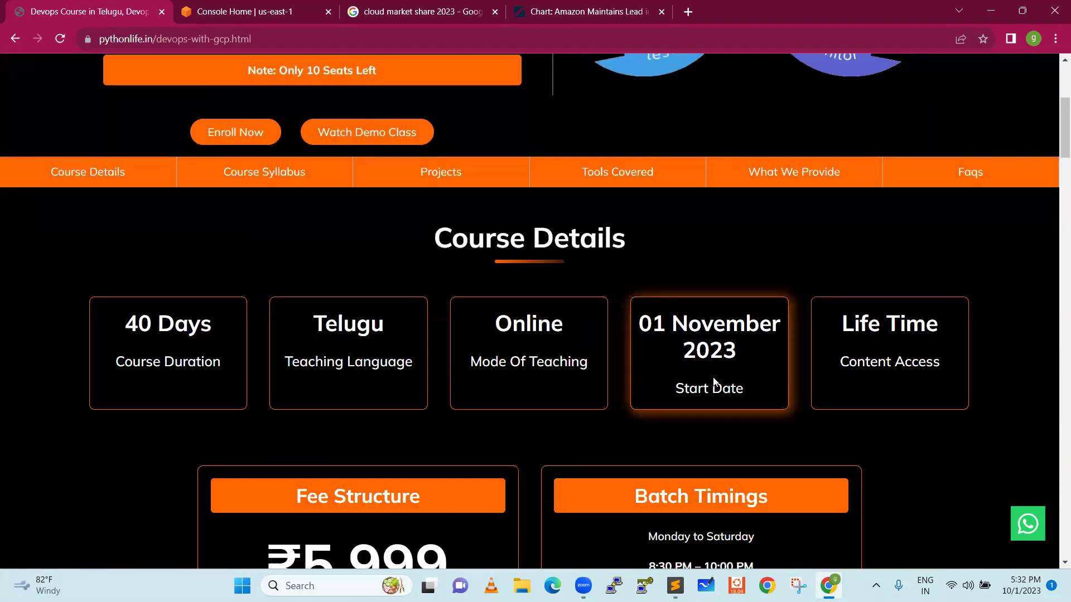
pyautogui.scroll(-2, 713, 383)
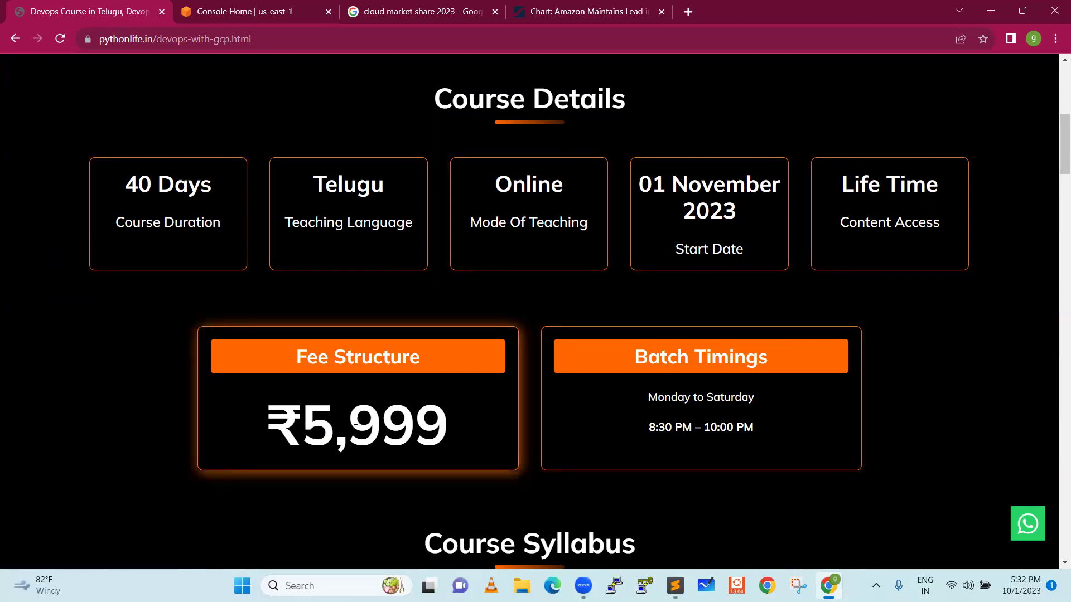
pyautogui.scroll(1, 356, 421)
pyautogui.scroll(3, 271, 337)
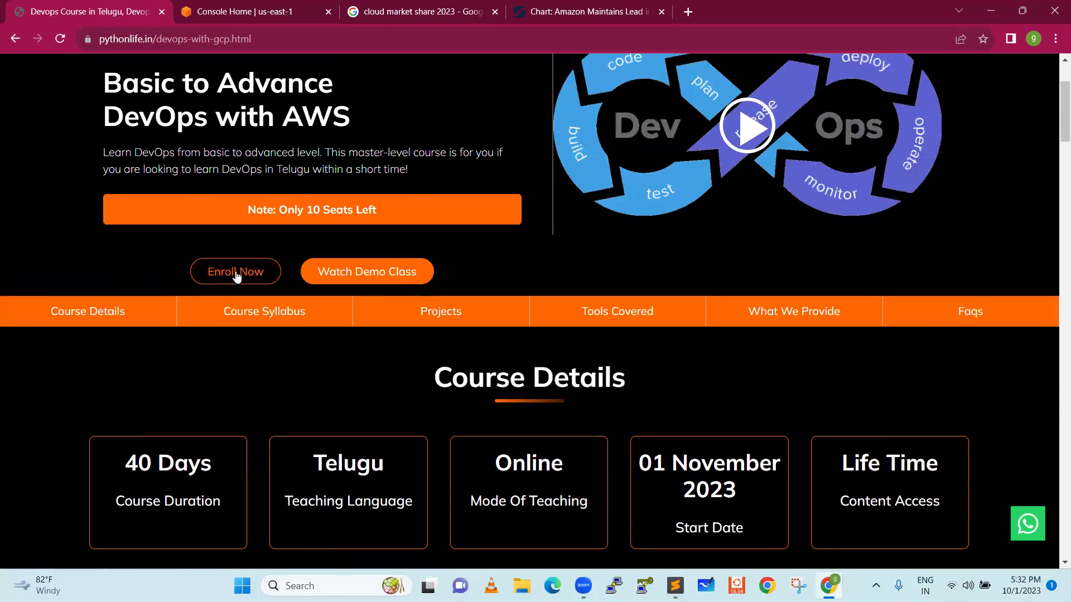
pyautogui.scroll(-5, 212, 368)
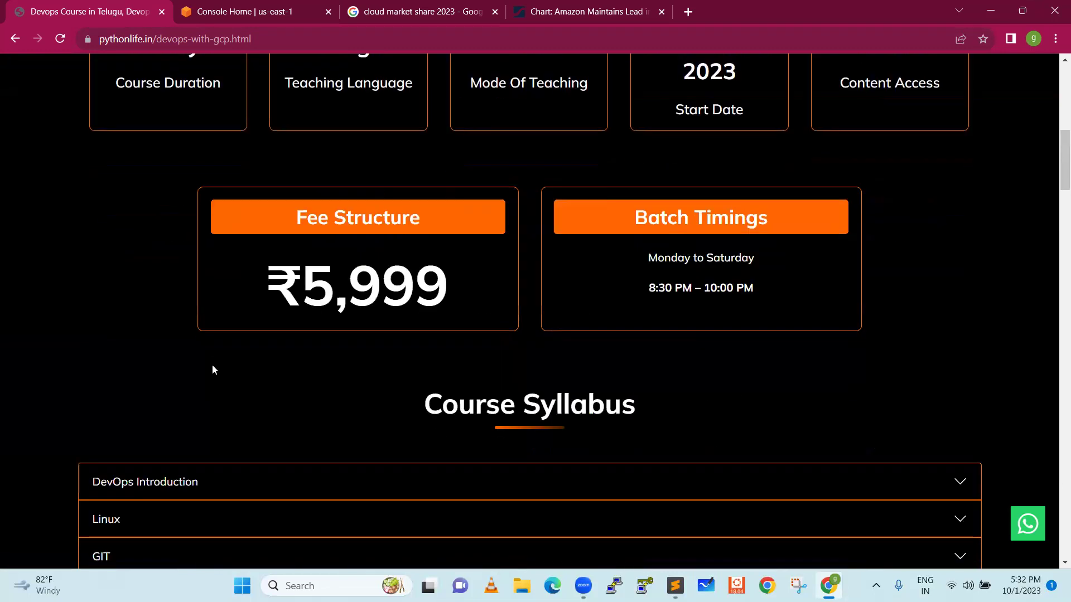
pyautogui.scroll(-2, 212, 369)
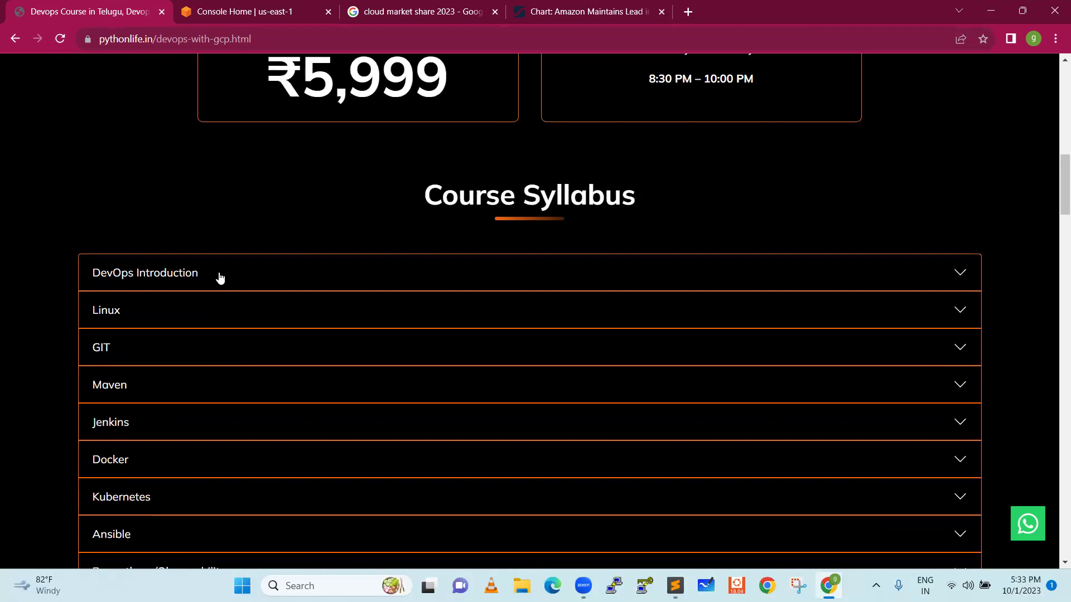
pyautogui.scroll(-1, 221, 280)
pyautogui.scroll(-1, 225, 281)
pyautogui.scroll(-1, 224, 282)
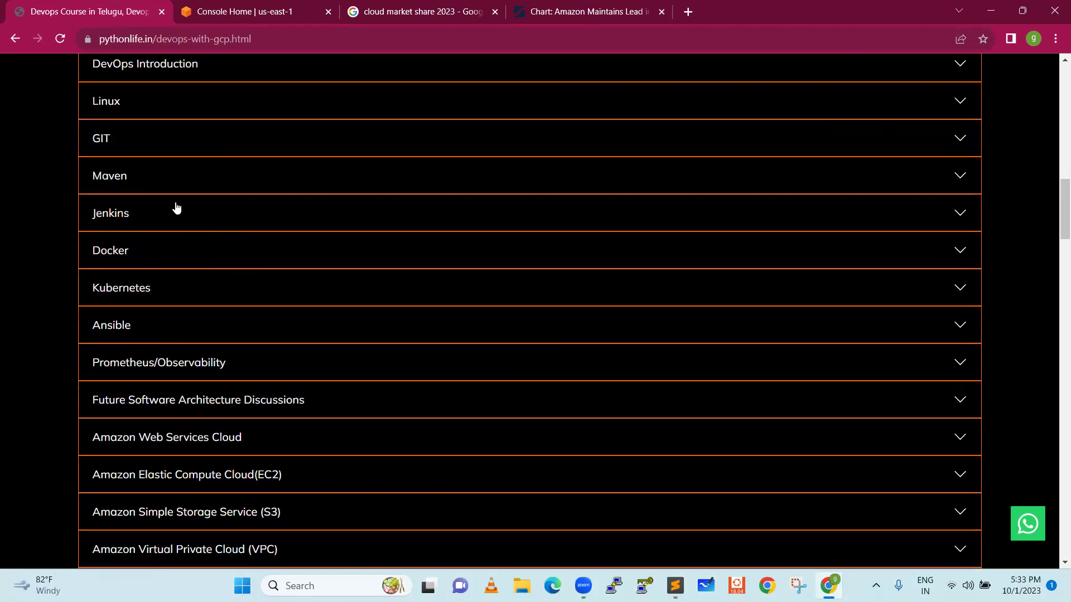
pyautogui.scroll(2, 198, 236)
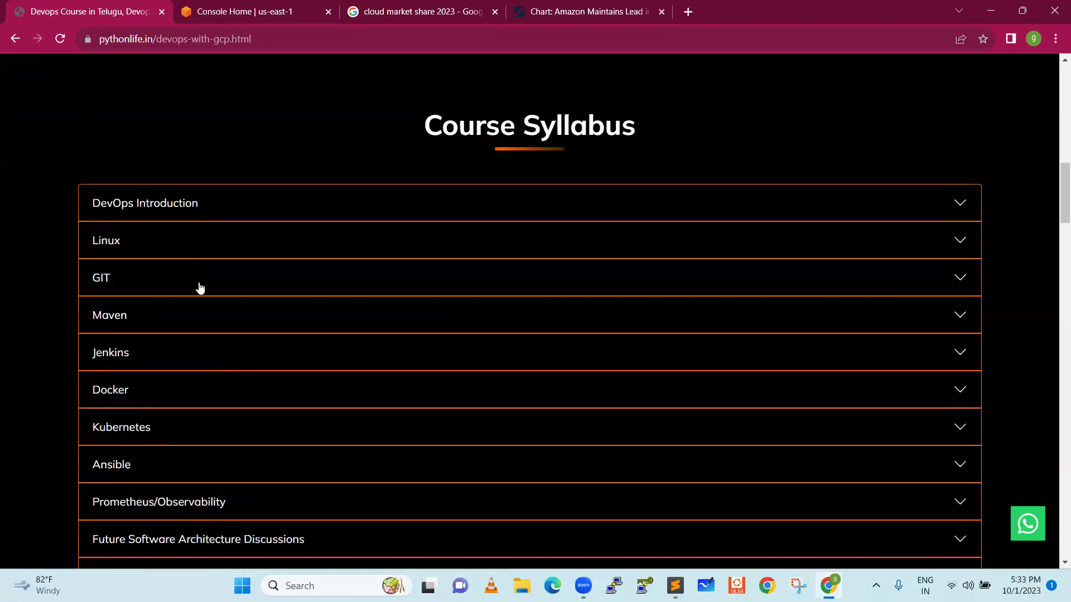
pyautogui.scroll(-2, 198, 287)
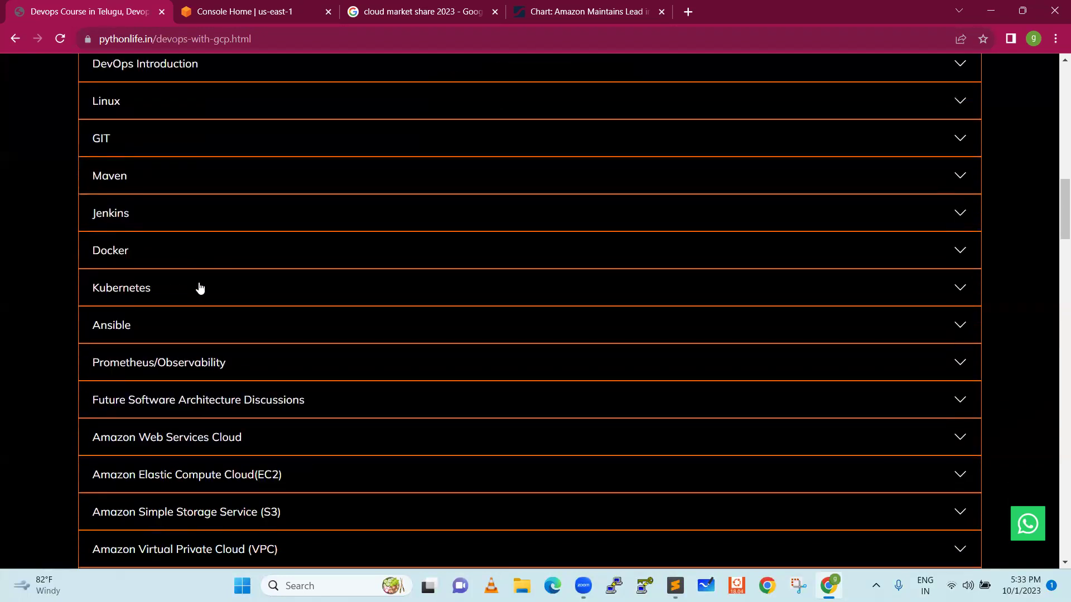
# - Expand the Kubernetes, Prometheus/Observability, EC2 and Advanced DevOPS syllabus sections
pyautogui.click(168, 291)
pyautogui.scroll(-3, 238, 328)
pyautogui.scroll(-4, 239, 329)
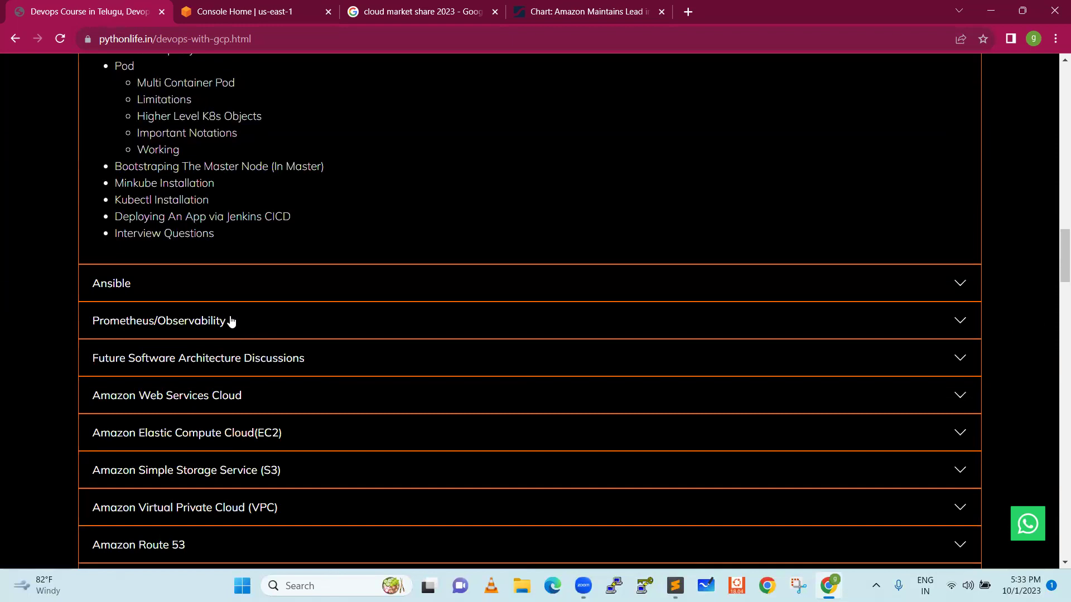
pyautogui.click(231, 321)
pyautogui.scroll(3, 194, 265)
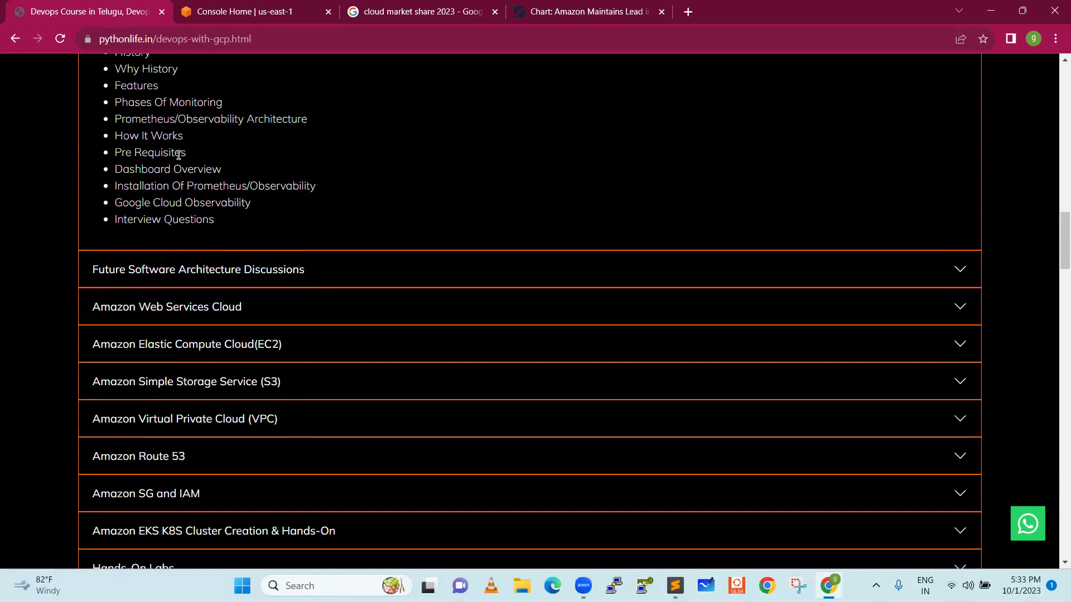
pyautogui.click(248, 344)
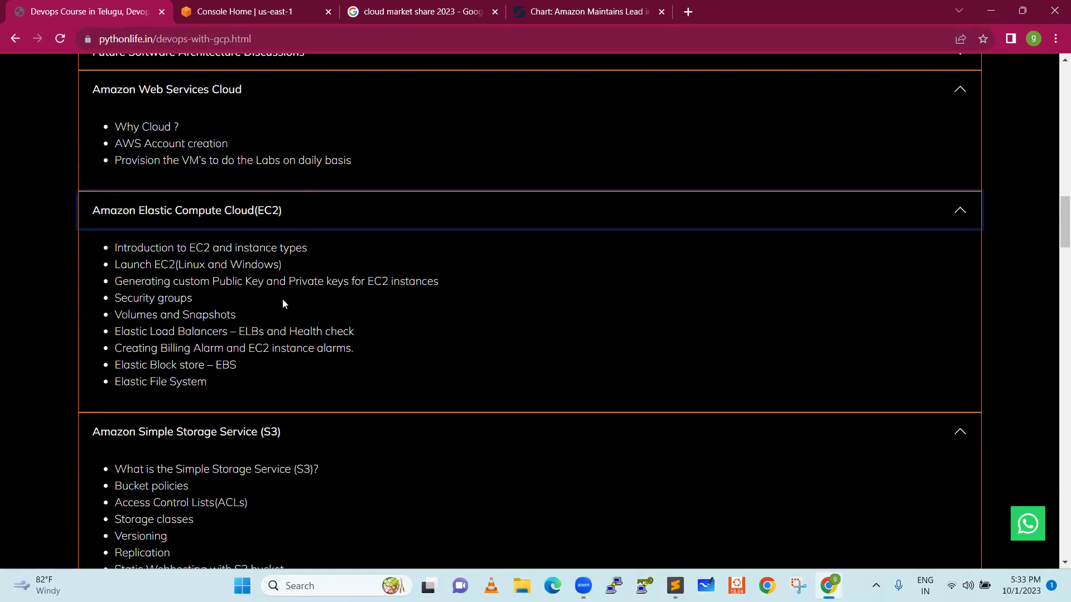
pyautogui.scroll(-2, 284, 300)
pyautogui.scroll(-2, 283, 301)
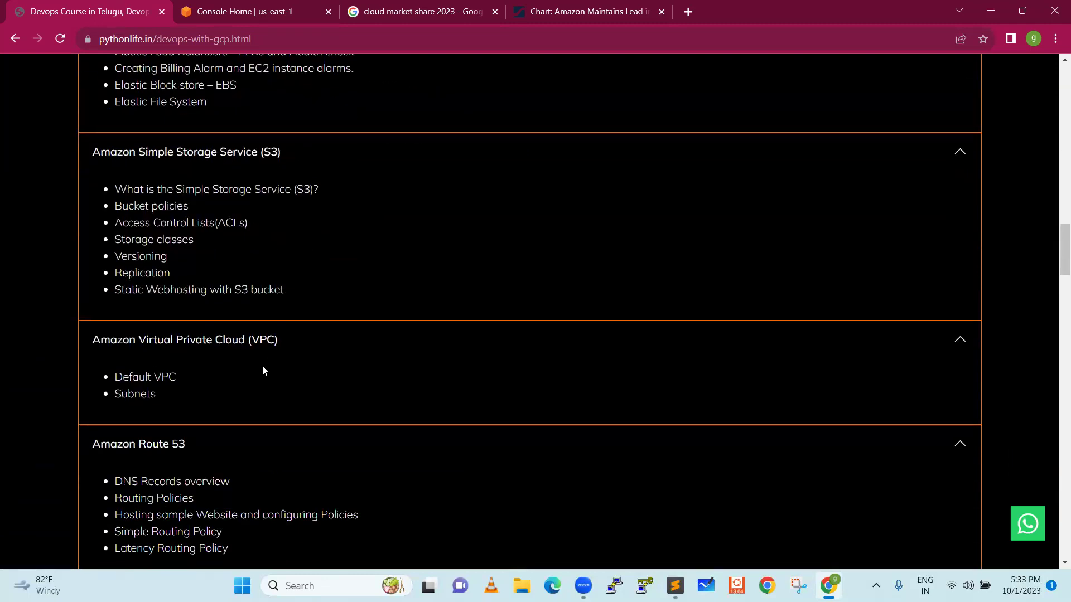
pyautogui.scroll(-1, 262, 371)
pyautogui.scroll(-3, 242, 340)
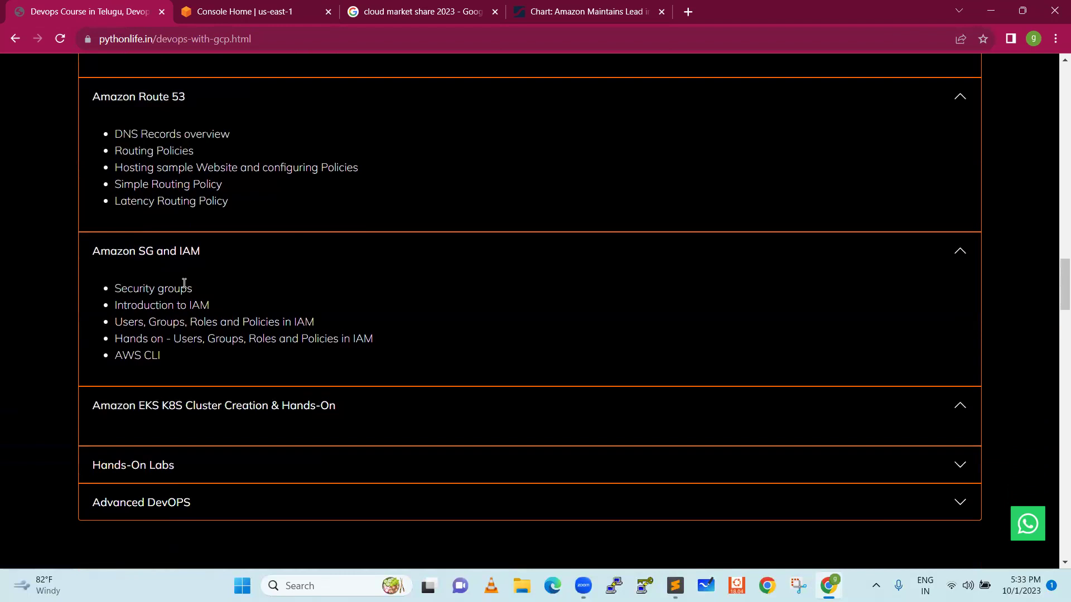
pyautogui.click(254, 500)
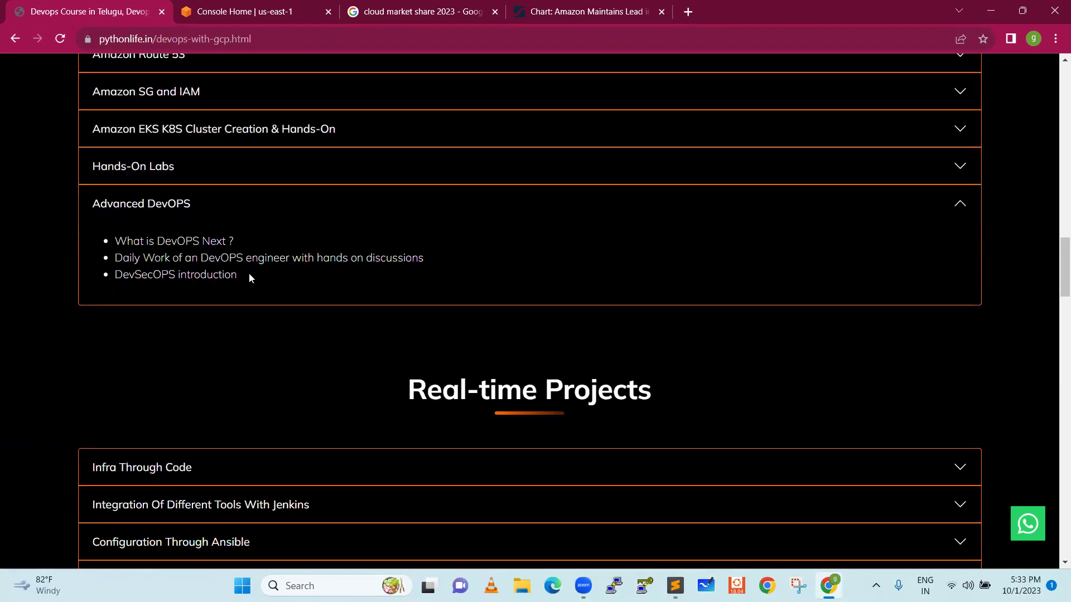
# - Highlight the Advanced DevOPS topics, including 'What is DevOPS Next ?', then clear the highlight
pyautogui.moveTo(236, 275)
pyautogui.mouseDown()
pyautogui.moveTo(153, 242)
pyautogui.moveTo(109, 241)
pyautogui.mouseUp()
pyautogui.click(150, 360)
pyautogui.moveTo(113, 241)
pyautogui.mouseDown()
pyautogui.moveTo(247, 237)
pyautogui.moveTo(259, 283)
pyautogui.mouseUp()
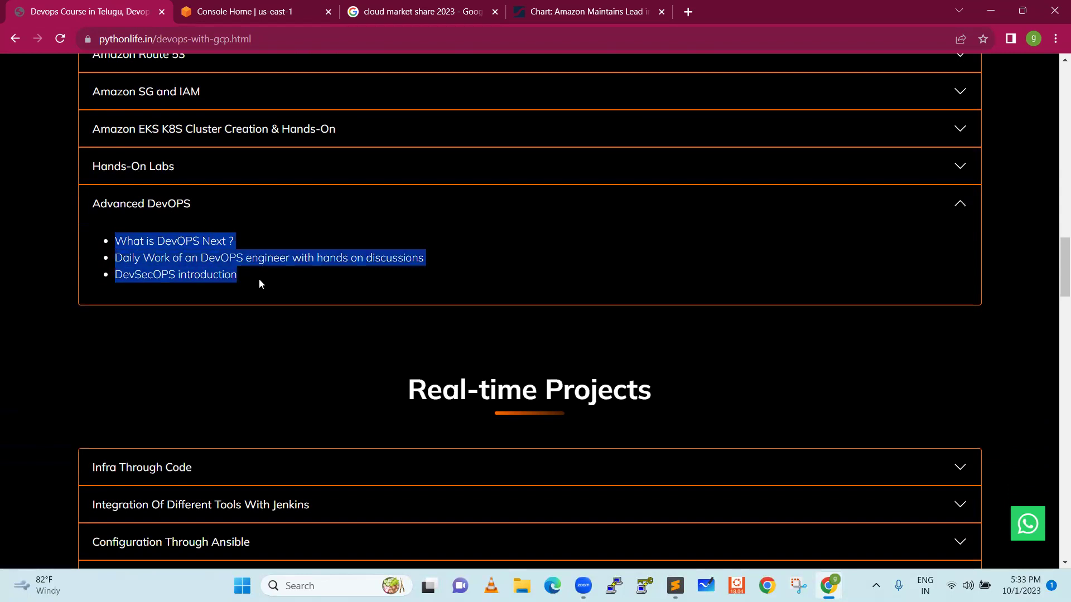
pyautogui.click(258, 285)
pyautogui.scroll(-2, 317, 366)
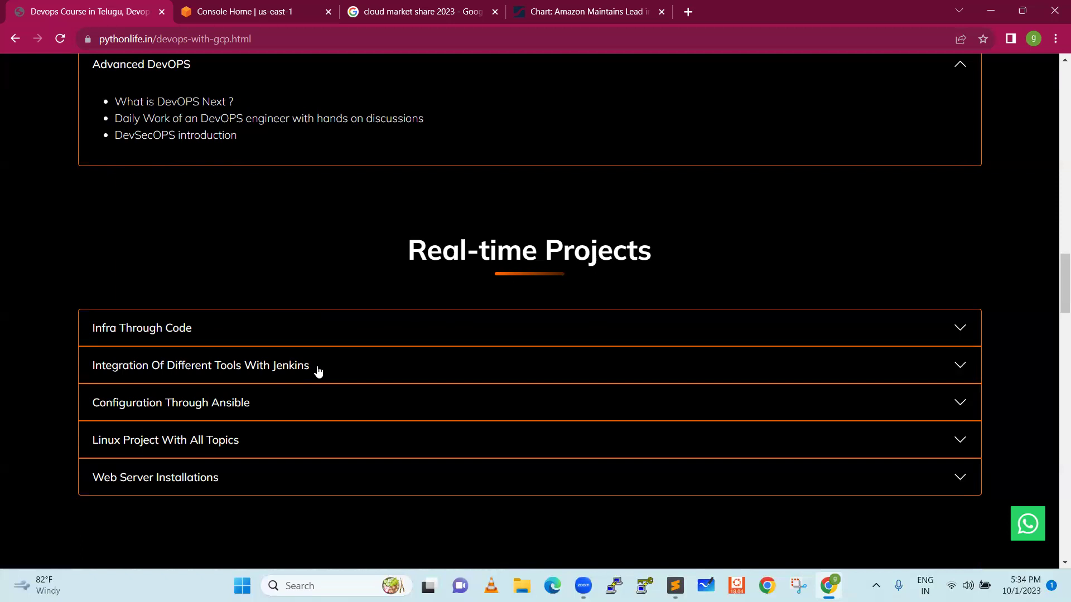
pyautogui.scroll(5, 318, 372)
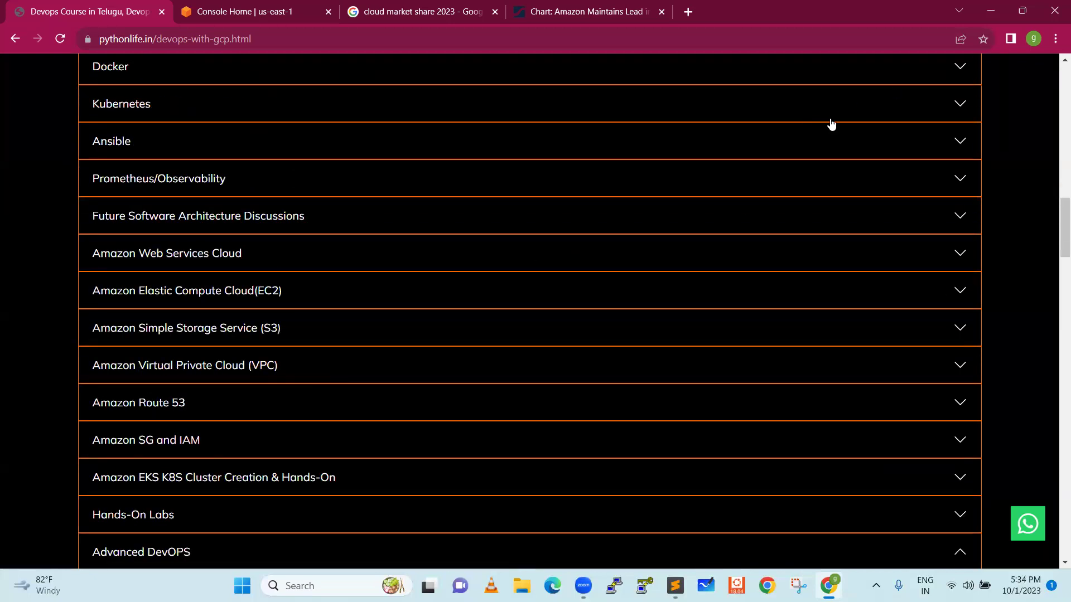
pyautogui.scroll(5, 750, 202)
pyautogui.scroll(5, 750, 202)
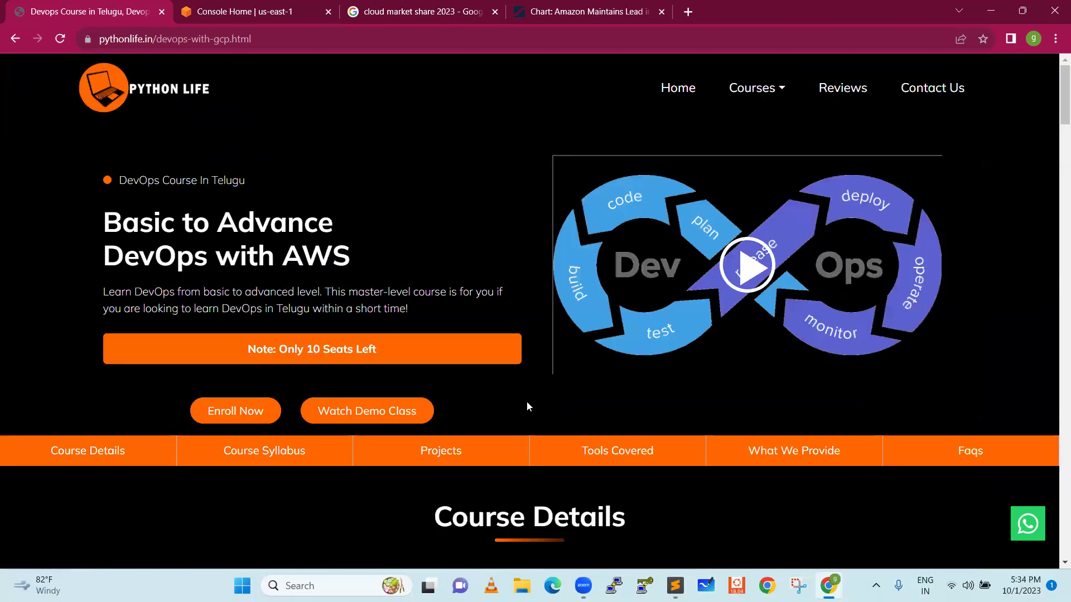
pyautogui.scroll(-3, 526, 401)
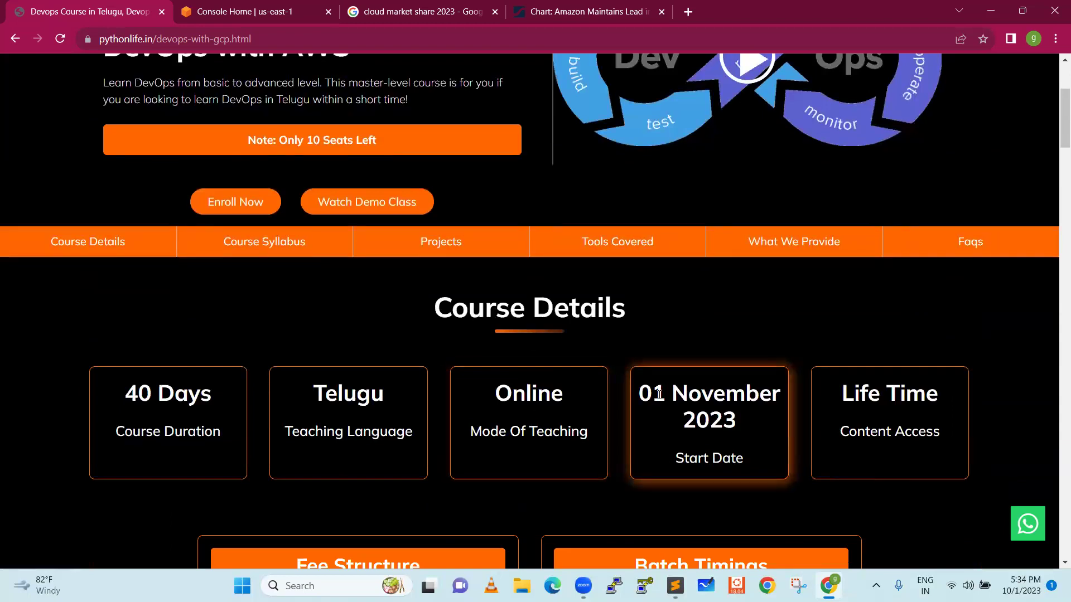